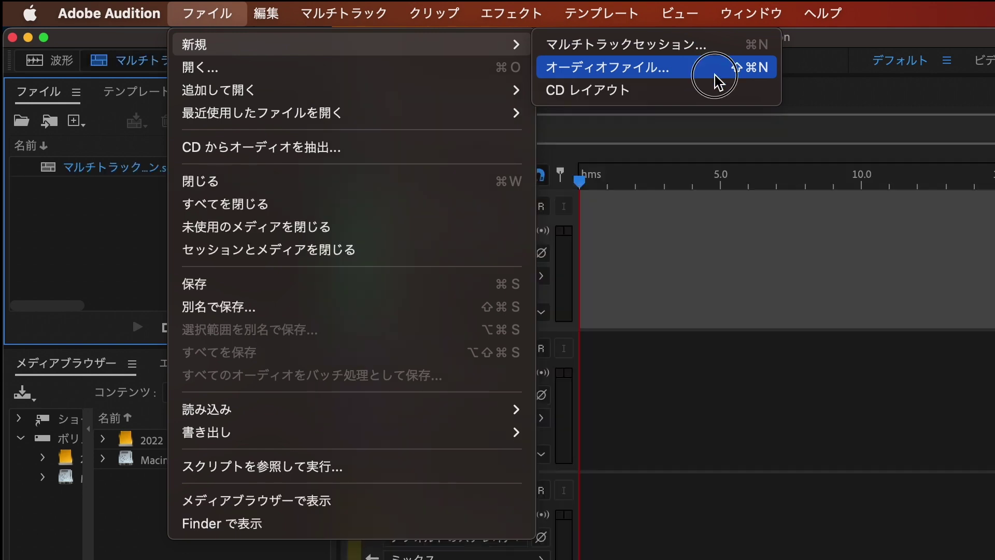
# - Create a new audio file named オーディオファイル at 48000 Hz, stereo, 32-bit float
pyautogui.click(714, 76)
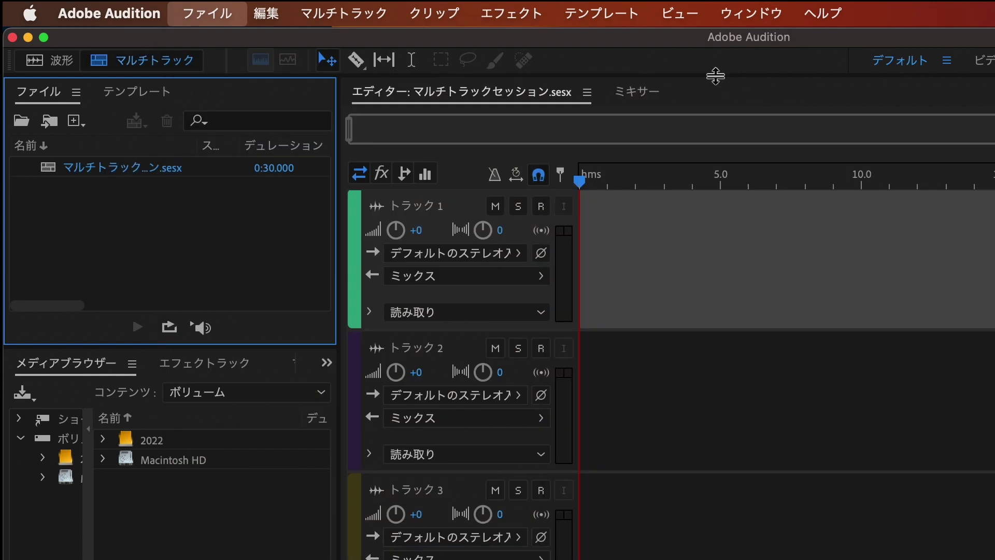
pyautogui.write('オーディオファイル')
pyautogui.click(668, 320)
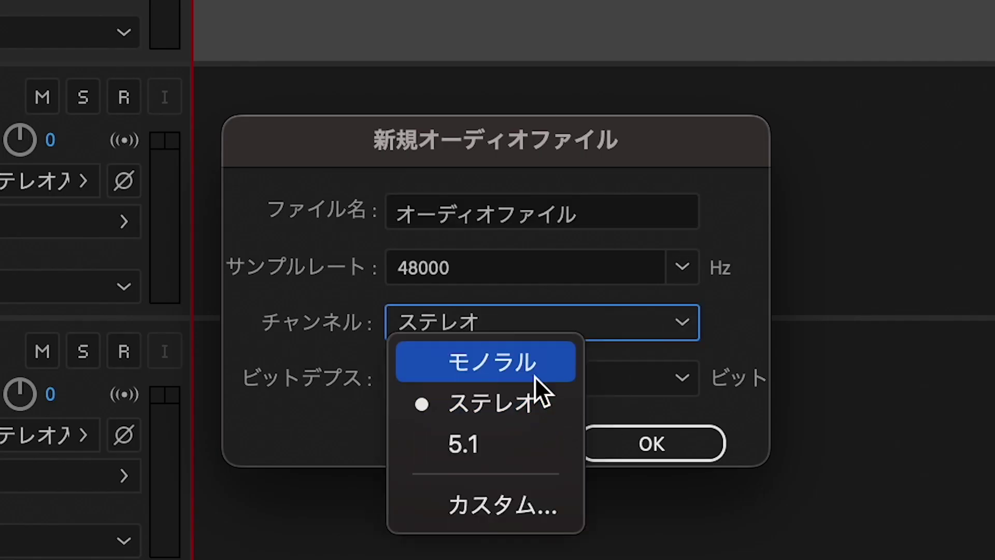
pyautogui.click(531, 412)
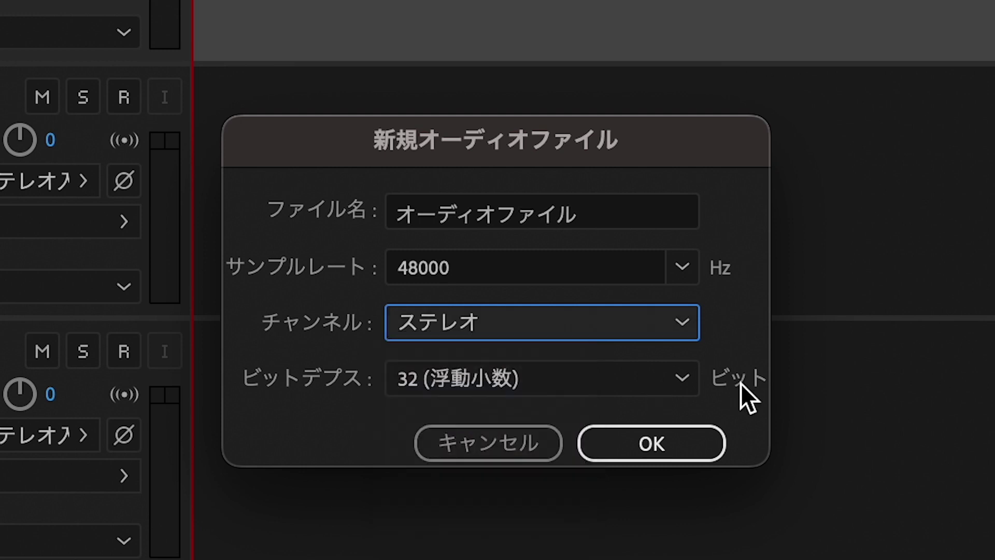
pyautogui.click(686, 445)
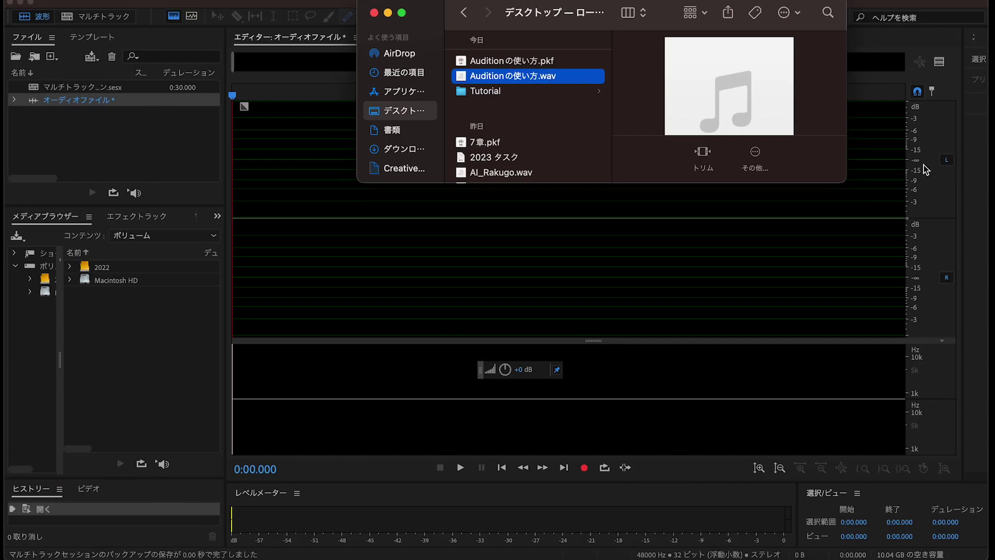
# - Import Auditionの使い方.wav from the desktop folder into the project's file list and open it in the editor
pyautogui.moveTo(855, 182); pyautogui.dragTo(834, 155)
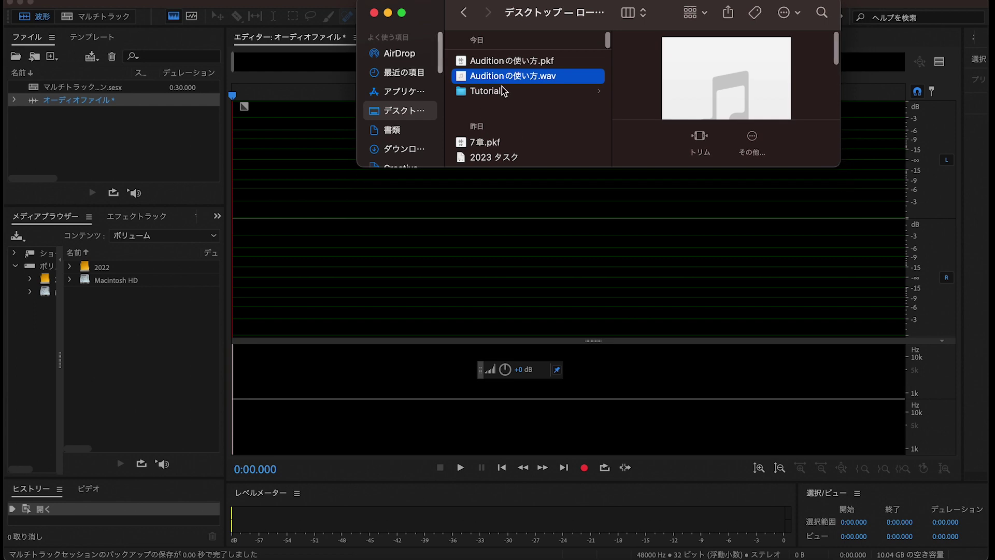
pyautogui.click(531, 77)
pyautogui.moveTo(532, 78); pyautogui.dragTo(178, 150)
pyautogui.doubleClick(136, 114)
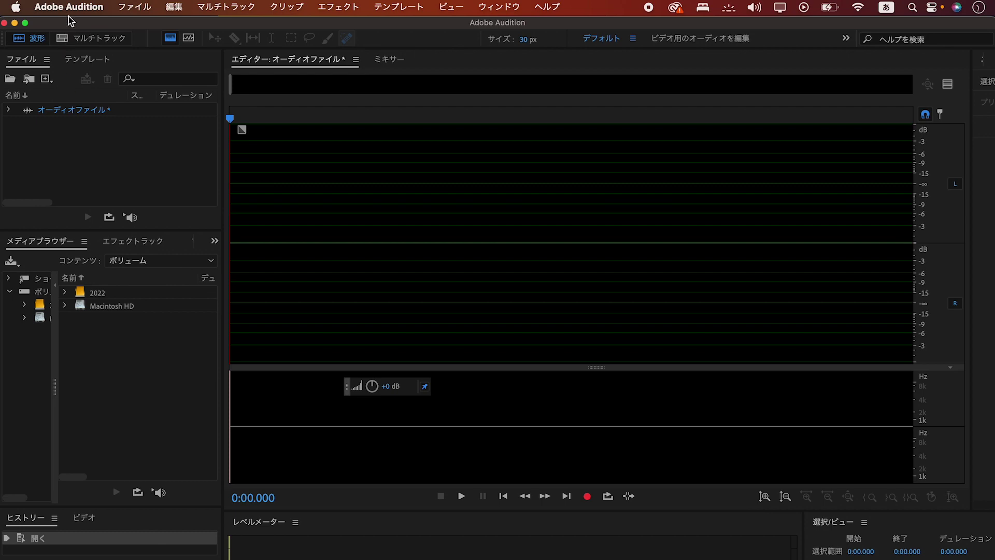
# - Choose Yeti Stereo Microphone as the default input in the audio hardware preferences and start recording into the empty audio file
pyautogui.click(70, 11)
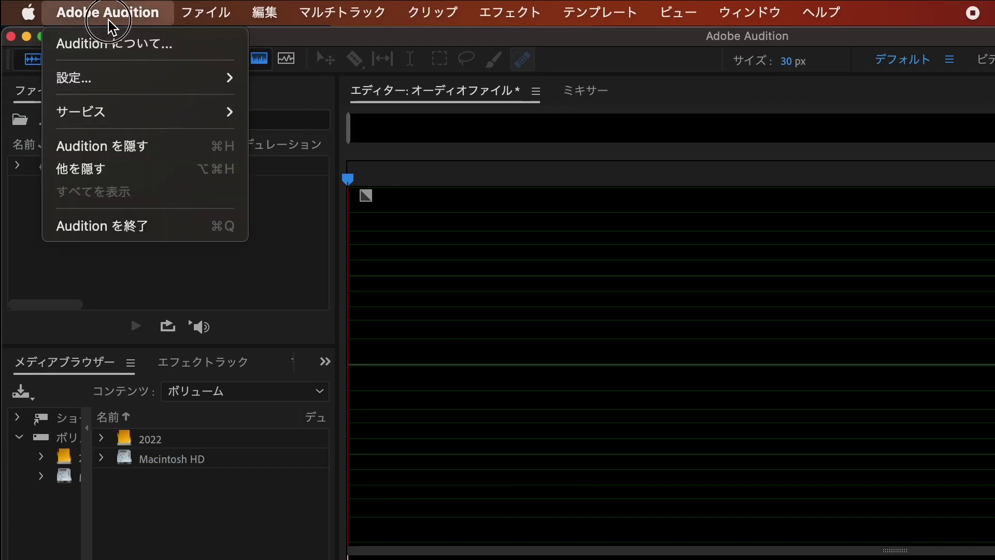
pyautogui.moveTo(214, 84)
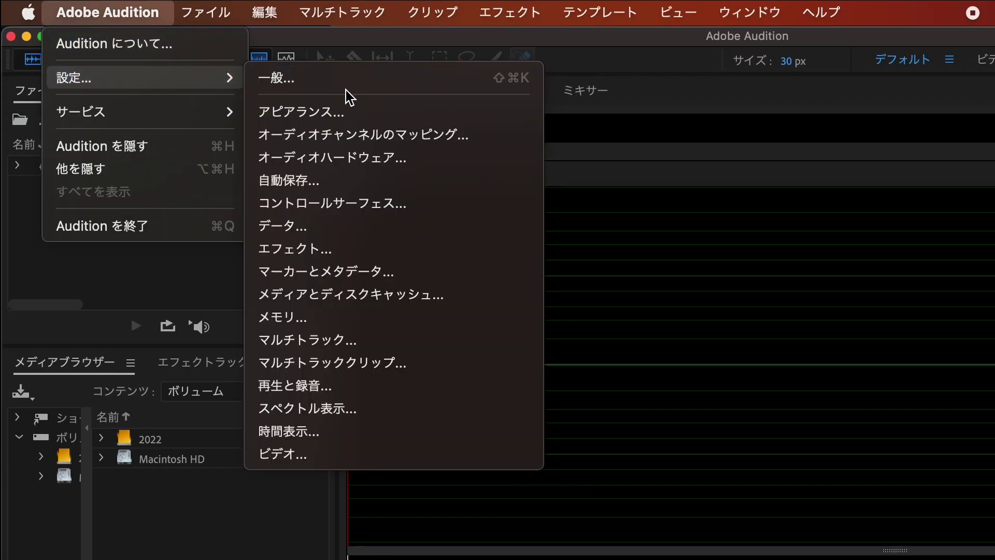
pyautogui.click(424, 157)
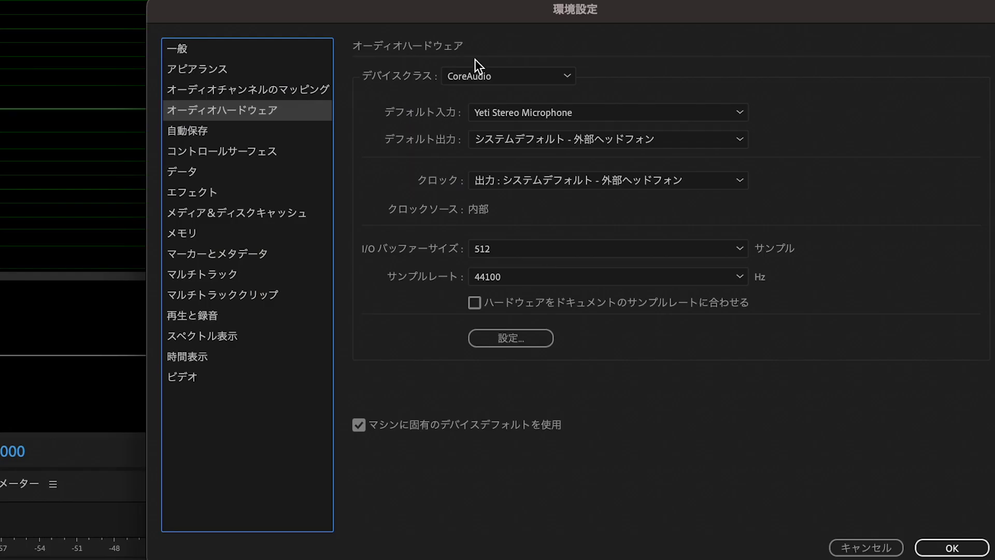
pyautogui.click(654, 111)
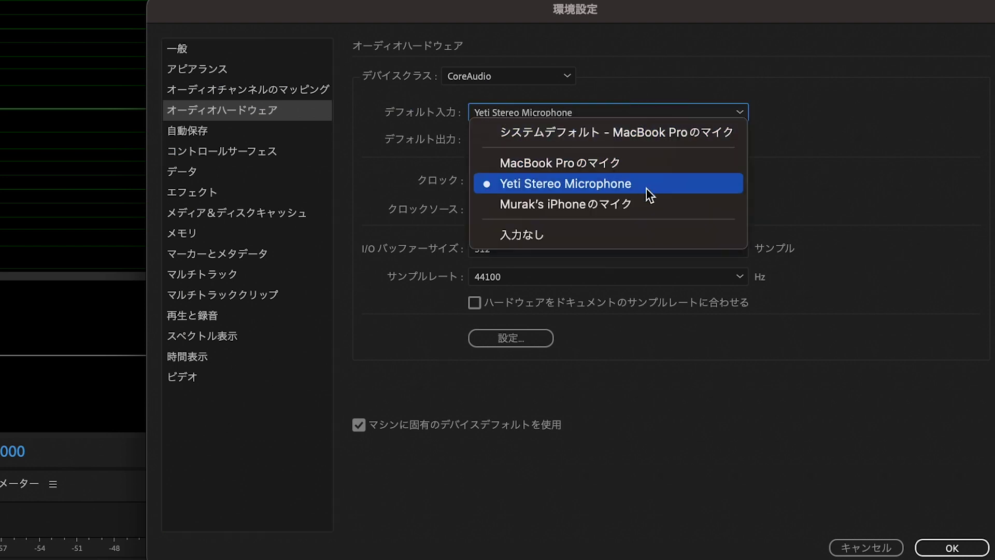
pyautogui.click(679, 187)
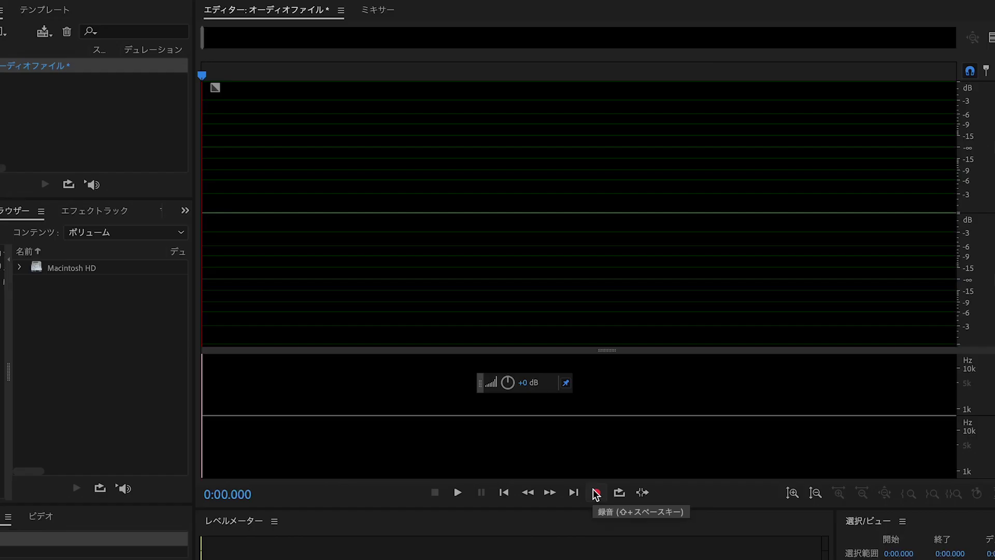
pyautogui.click(630, 419)
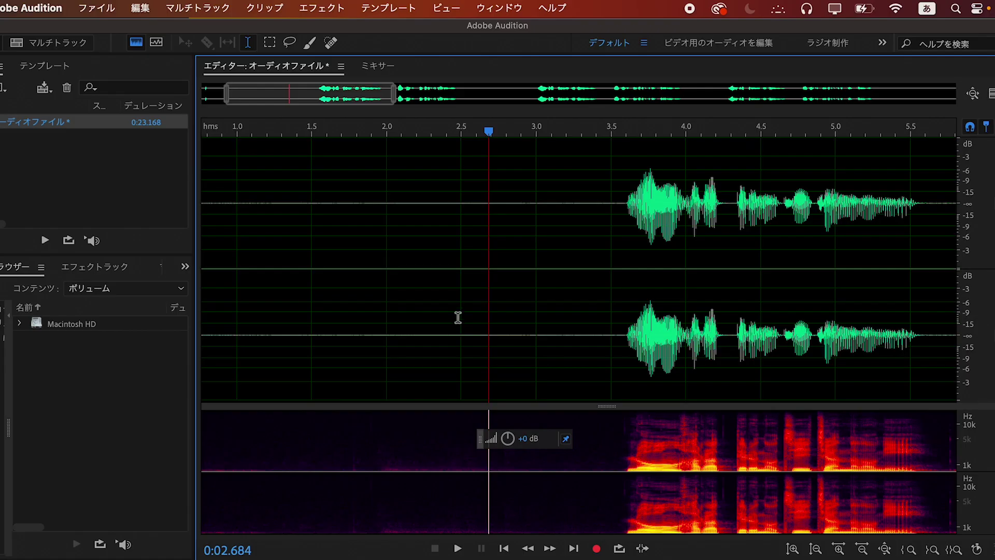
# - Bring up the Save As settings for the recorded audio file
pyautogui.click(93, 9)
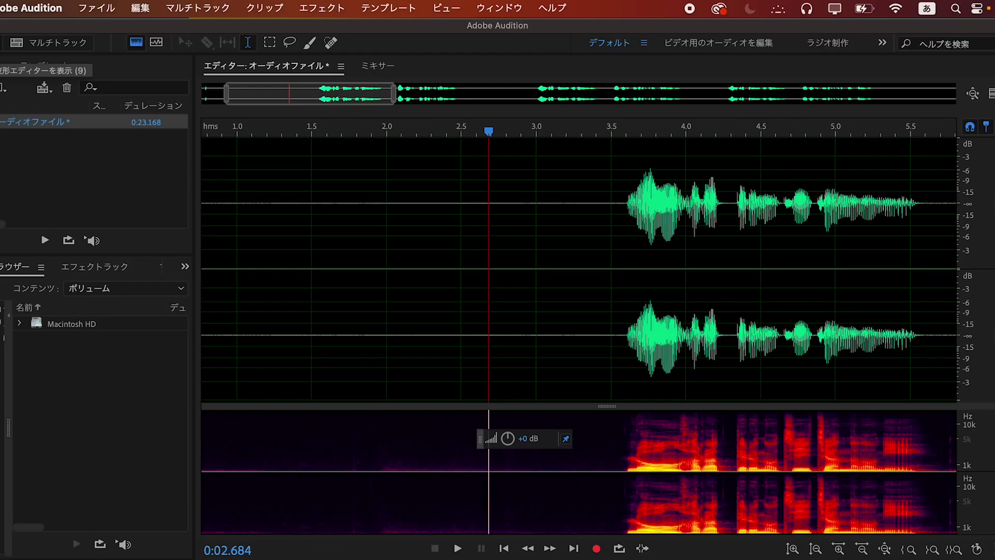
pyautogui.click(95, 10)
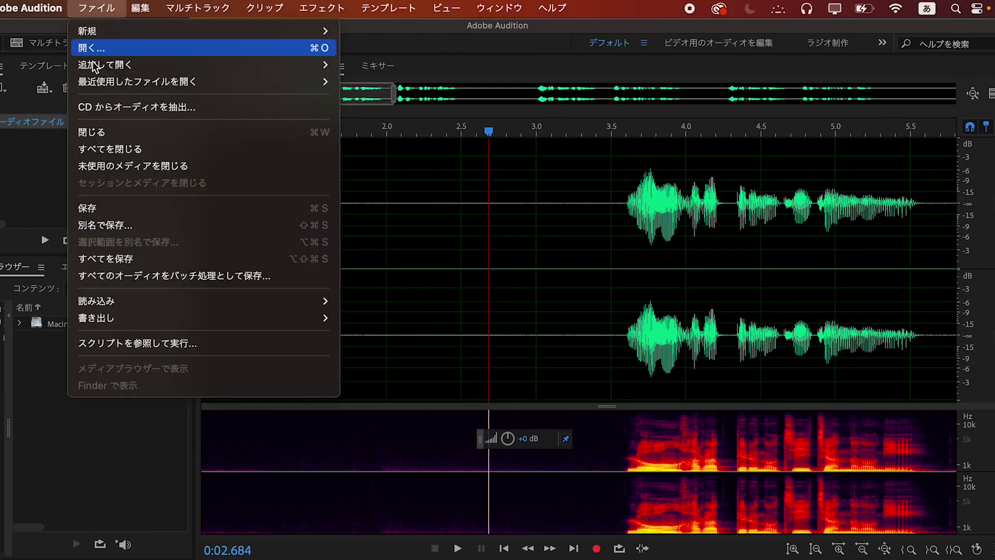
pyautogui.click(143, 230)
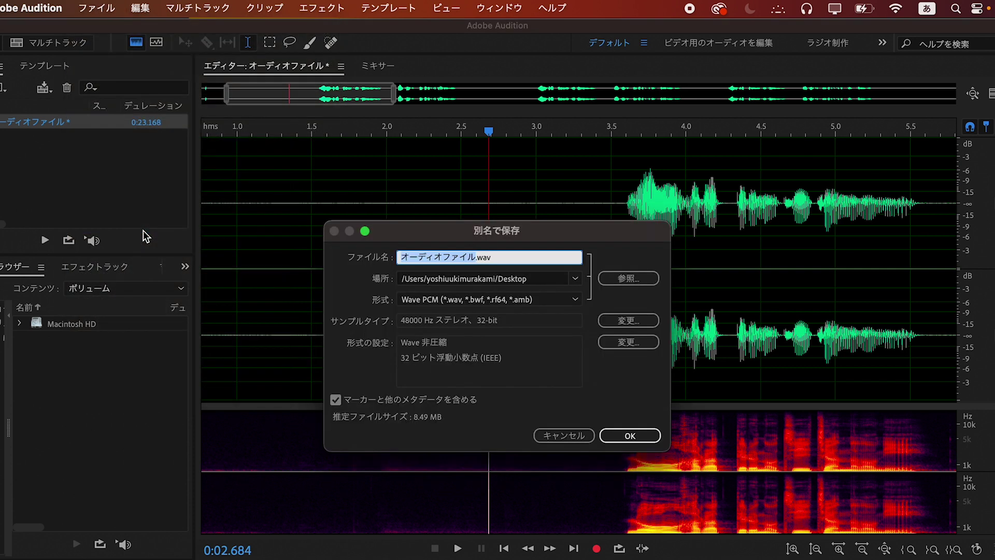
pyautogui.write('ばあちゃんち')
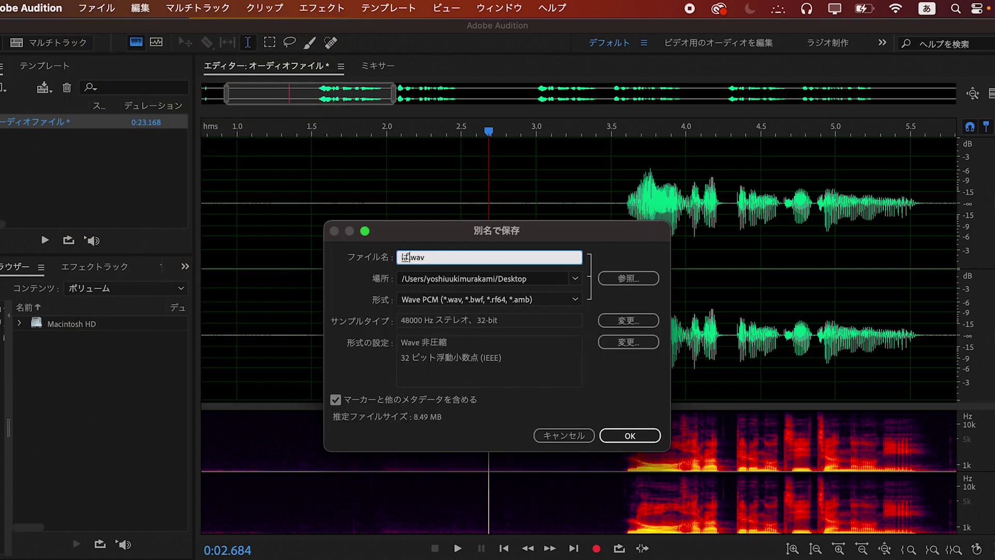
pyautogui.press('Return')
pyautogui.press('BackSpace')
pyautogui.press('BackSpace')
pyautogui.press('BackSpace')
pyautogui.press('BackSpace')
pyautogui.press('BackSpace')
pyautogui.press('BackSpace')
# - Name the recording Bah Chan Chi.wav with English text input and save it to the desktop in Wave PCM format
pyautogui.hotkey('ctrl', 'space')
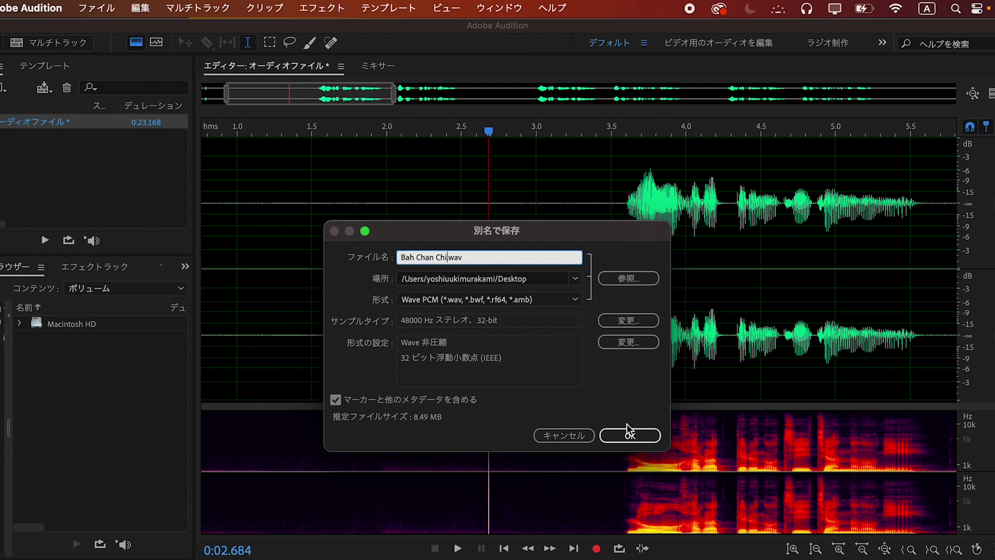
pyautogui.click(627, 440)
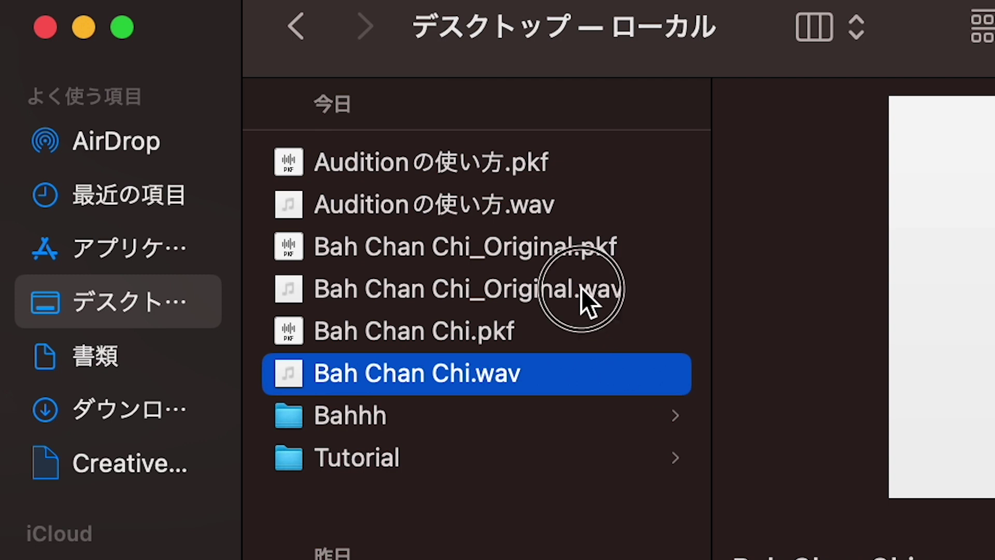
# - Compare Bah Chan Chi_Original.wav and Bah Chan Chi.wav in the desktop folder by selecting each in turn
pyautogui.click(581, 288)
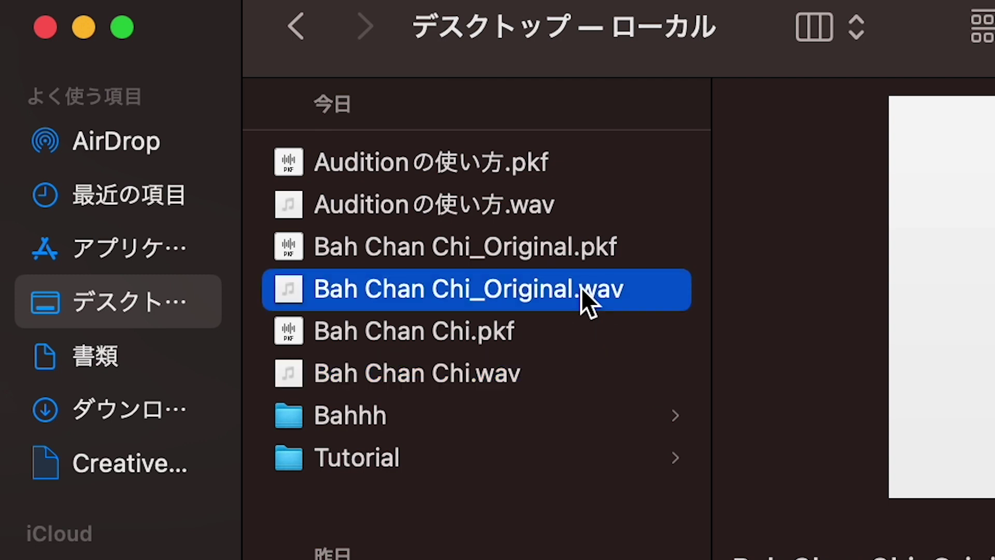
pyautogui.click(530, 374)
pyautogui.click(566, 290)
pyautogui.click(594, 377)
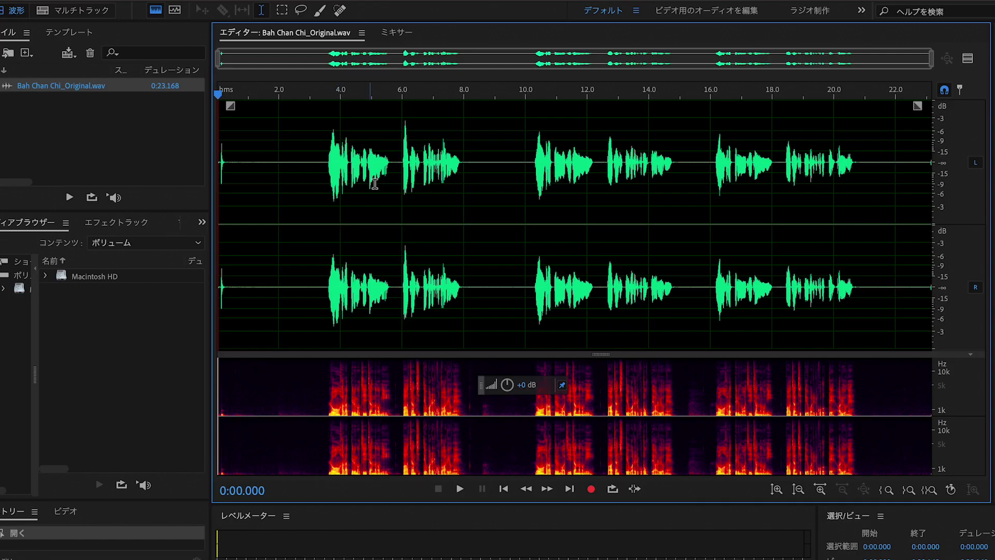
# - Delete roughly the first 0.7 seconds of Bah Chan Chi_Original.wav, containing the short click noise before the speech
pyautogui.scroll(5, 309, 228)
pyautogui.hscroll(-5, 308, 228)
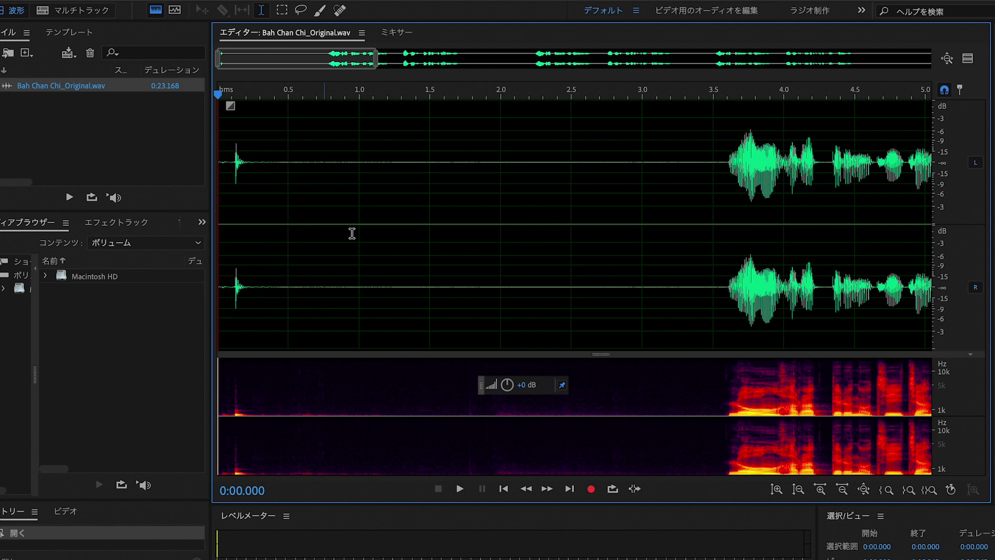
pyautogui.moveTo(379, 245); pyautogui.dragTo(549, 254)
pyautogui.moveTo(322, 255); pyautogui.dragTo(173, 273)
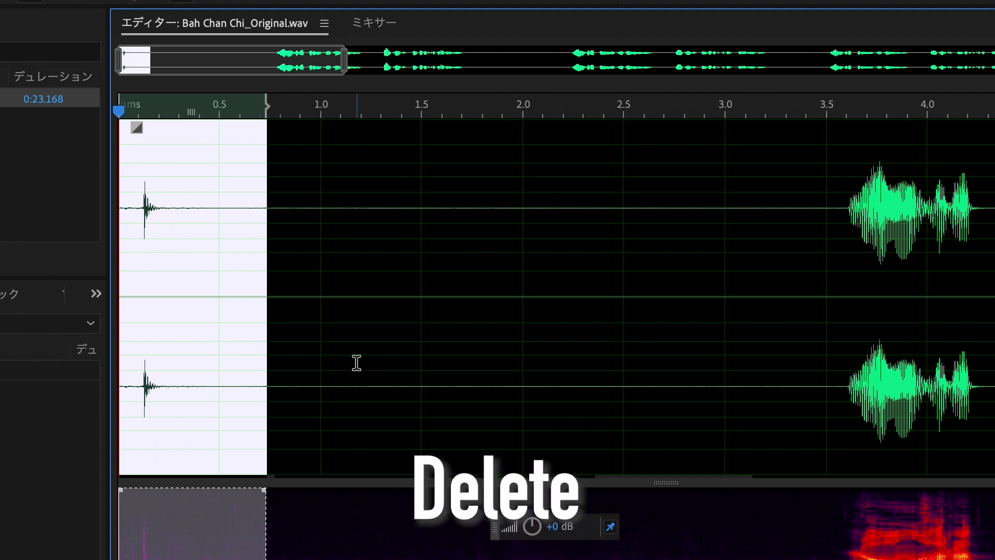
pyautogui.press('Delete')
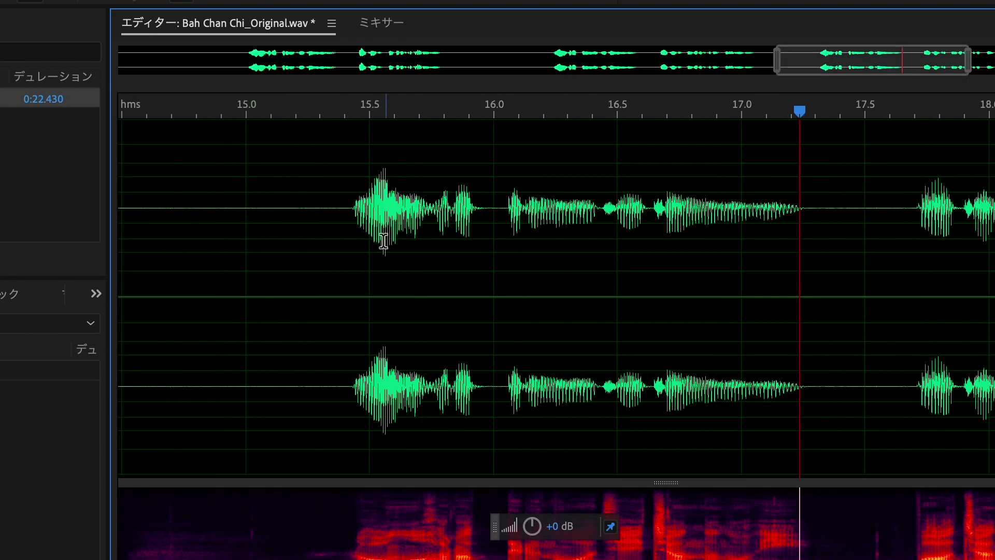
# - Copy the spoken phrase between about 15.4 and 17.3 seconds
pyautogui.moveTo(342, 221); pyautogui.dragTo(832, 230)
pyautogui.hotkey('ctrl', 'c')
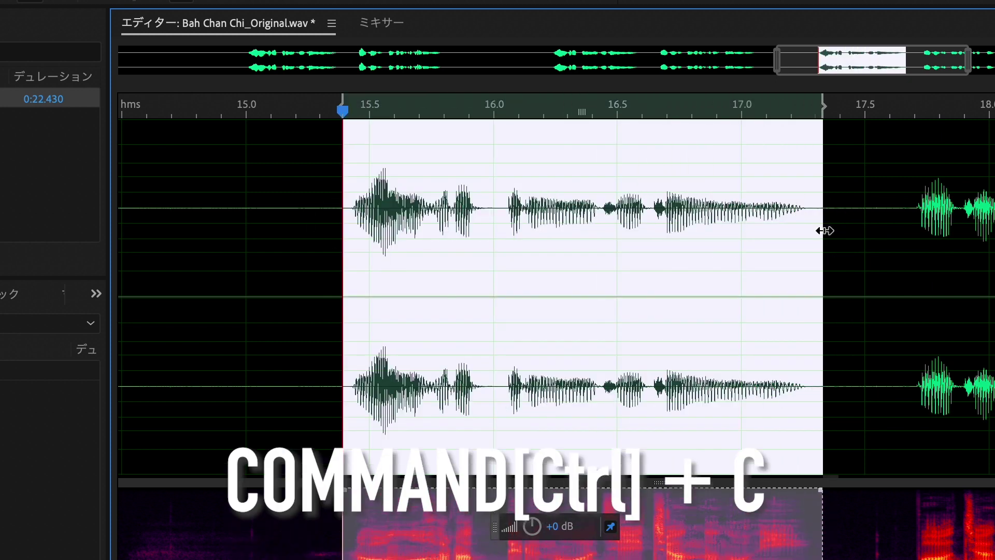
# - Paste the copied phrase at about 21.5 seconds, after the last speech, and lower its volume
pyautogui.hscroll(5, 826, 233)
pyautogui.hscroll(5, 825, 233)
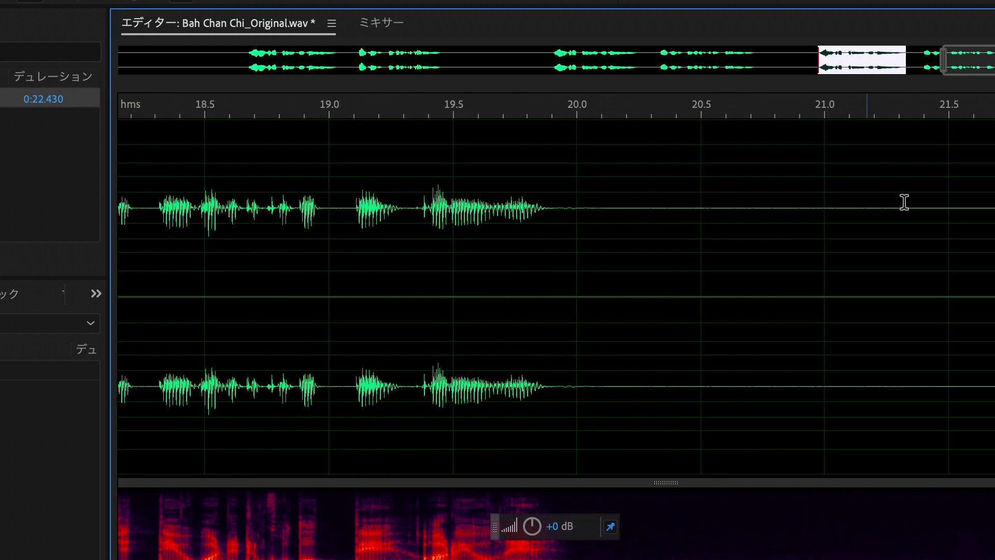
pyautogui.click(959, 189)
pyautogui.hotkey('ctrl', 'v')
pyautogui.hscroll(5, 959, 188)
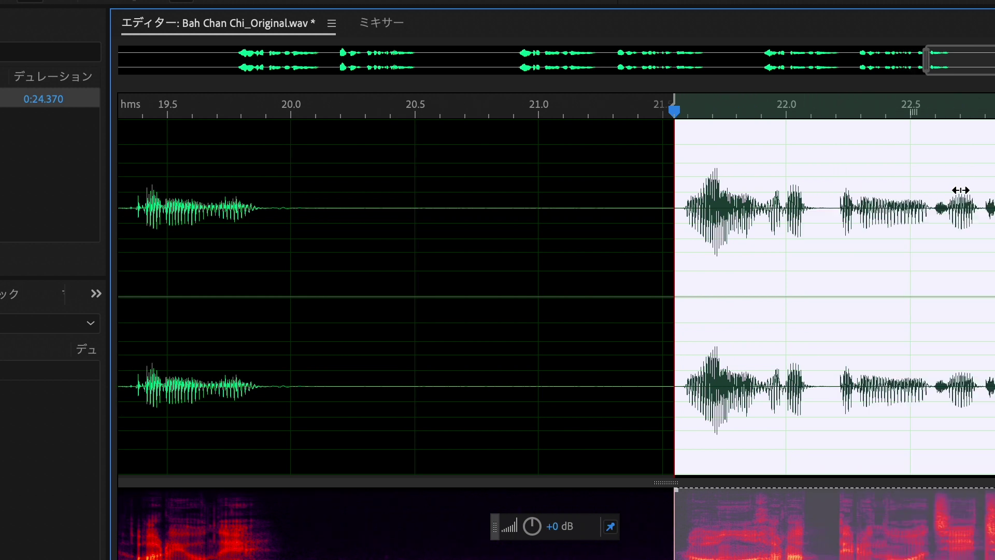
pyautogui.moveTo(533, 527); pyautogui.dragTo(585, 559)
# - Play the short phrase between about 17.7 and 18.3 seconds in a loop, then clear the selection
pyautogui.moveTo(586, 247); pyautogui.dragTo(737, 258)
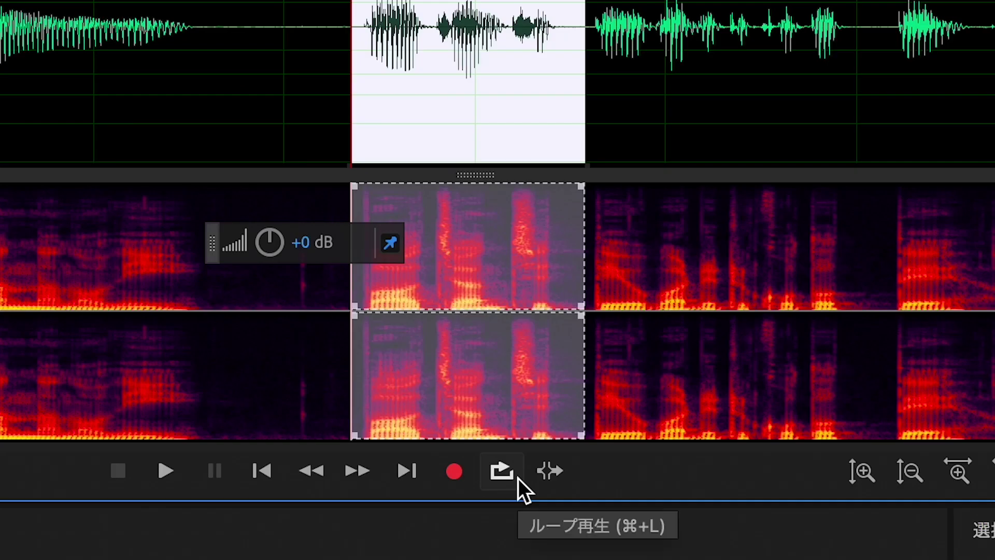
pyautogui.click(691, 534)
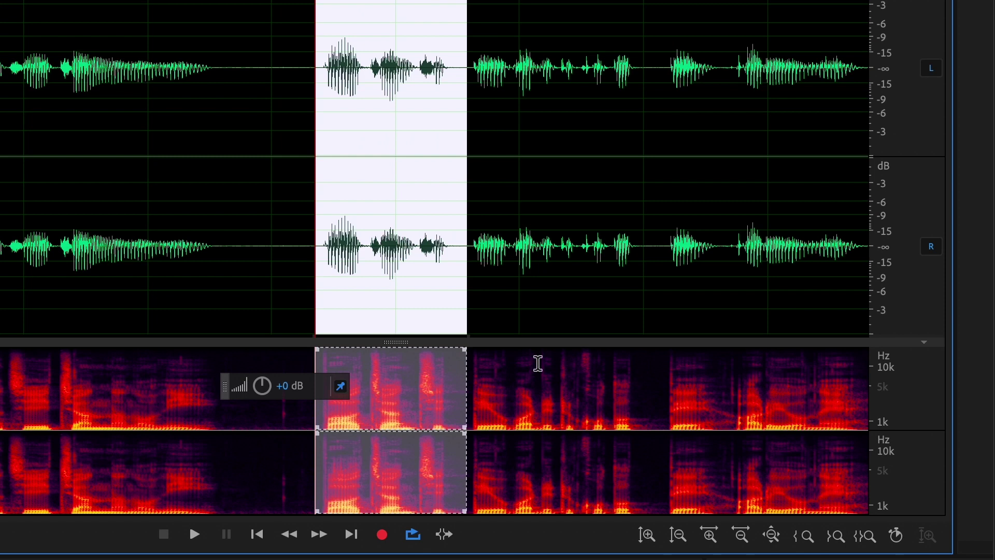
pyautogui.press('space')
pyautogui.moveTo(465, 234); pyautogui.dragTo(359, 235)
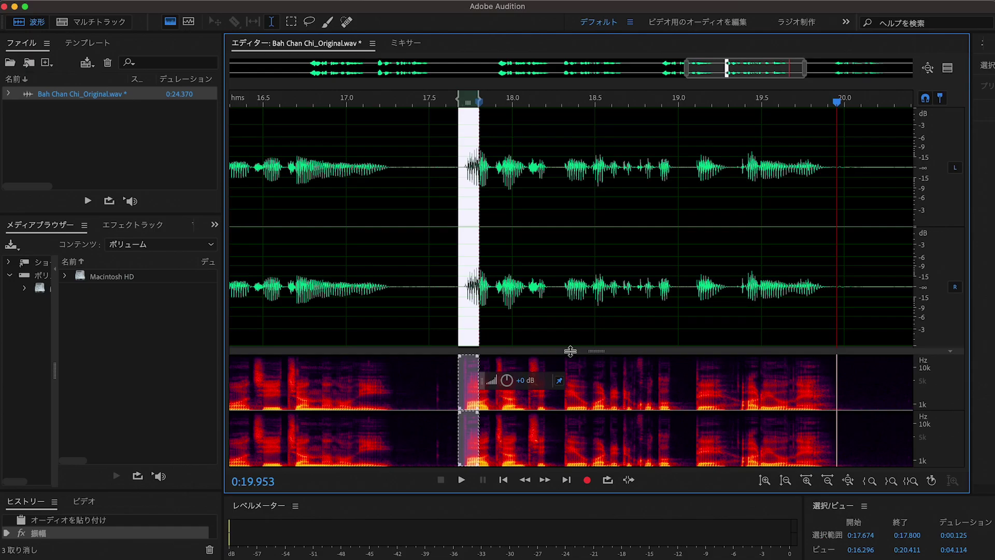
pyautogui.click(544, 309)
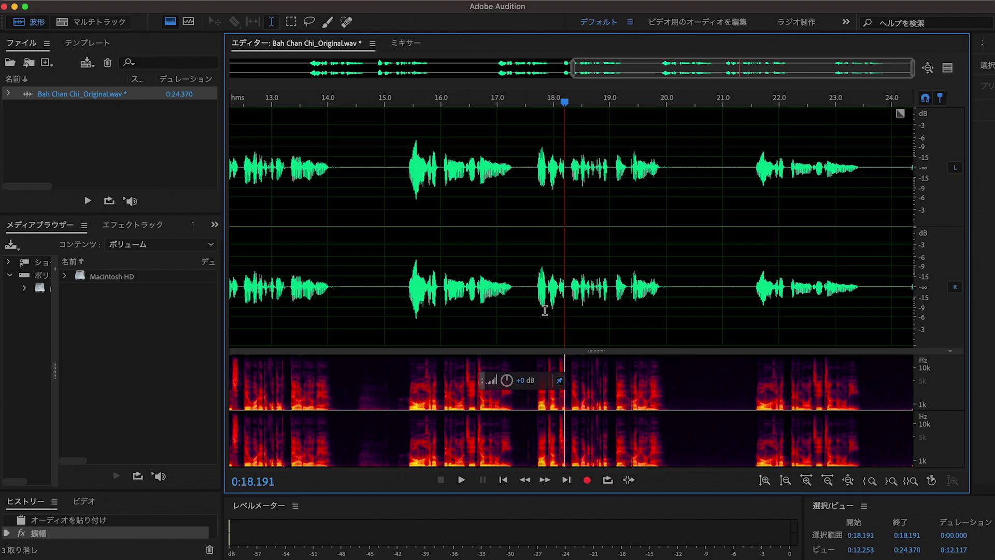
# - Add a cue marker at about 15.1 seconds, in the silence before the third spoken section
pyautogui.scroll(2, 544, 306)
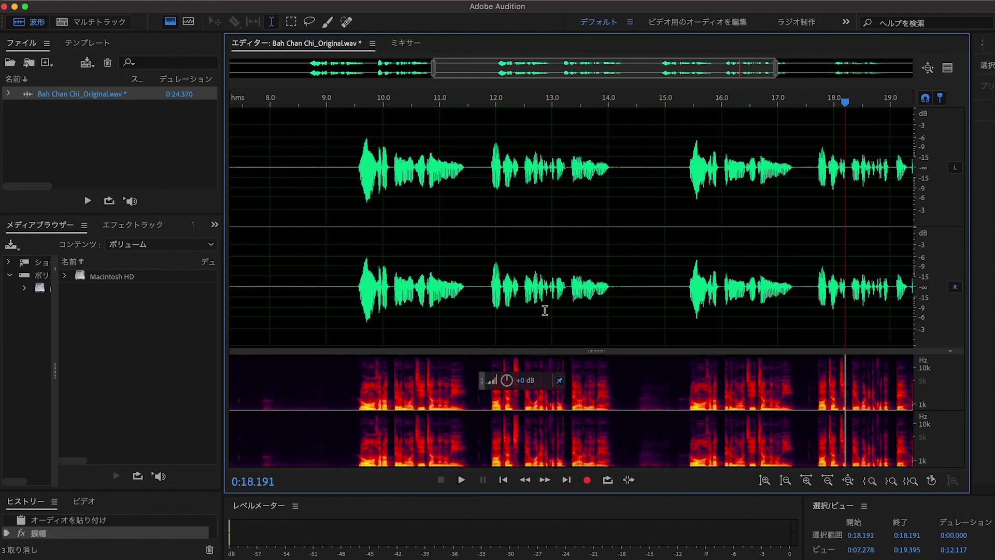
pyautogui.scroll(-3, 544, 307)
pyautogui.click(654, 101)
pyautogui.press('m')
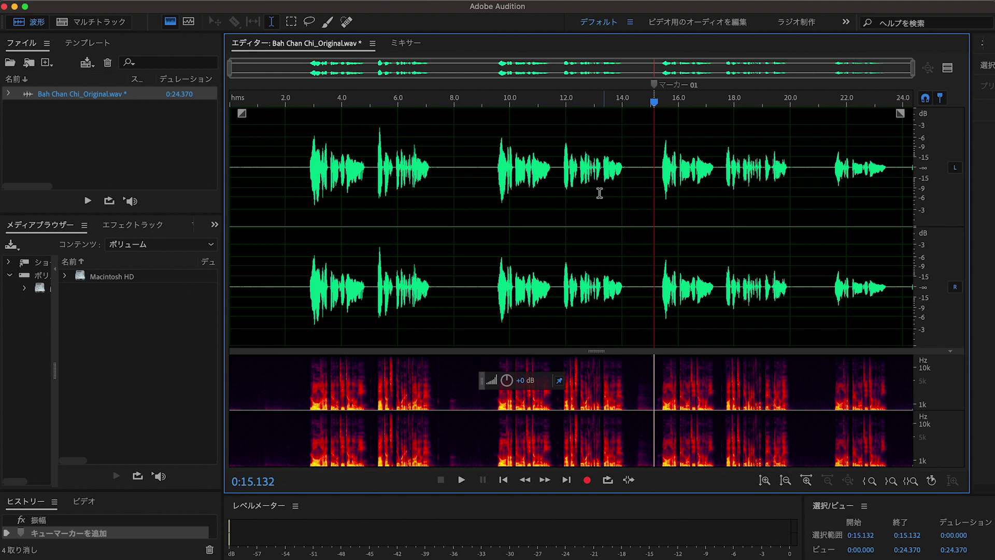
# - Play the recording from about 0.7 seconds, in the silence before the first spoken phrase
pyautogui.click(790, 103)
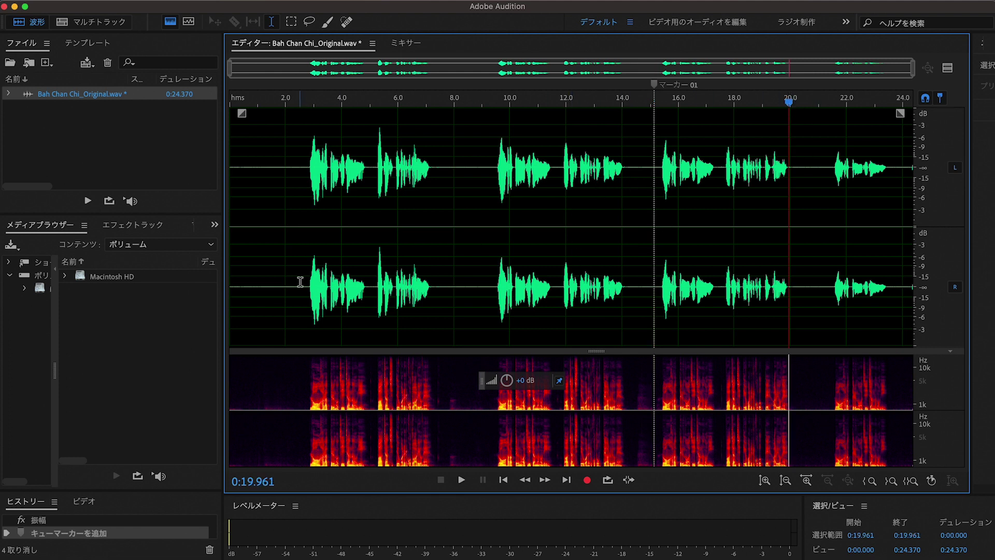
pyautogui.click(377, 411)
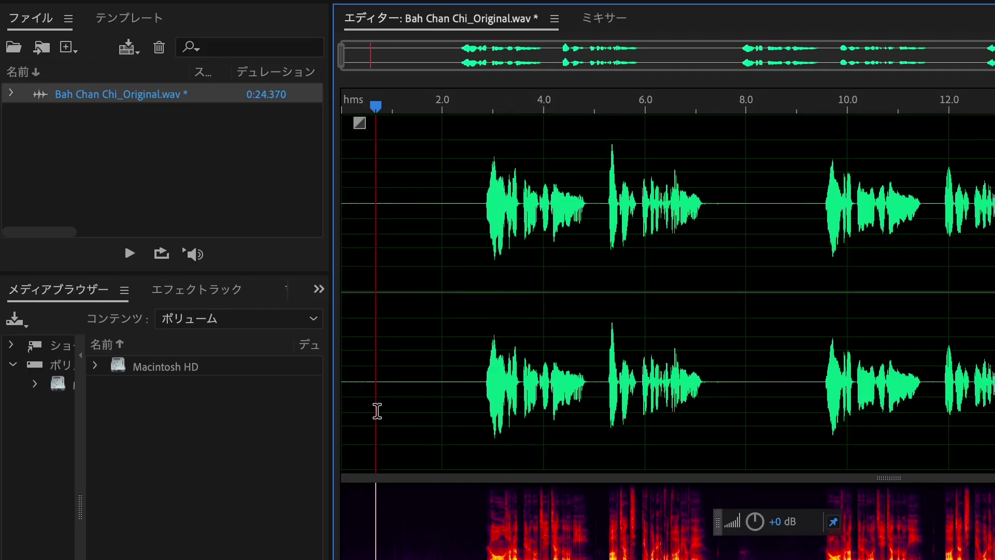
pyautogui.press('space')
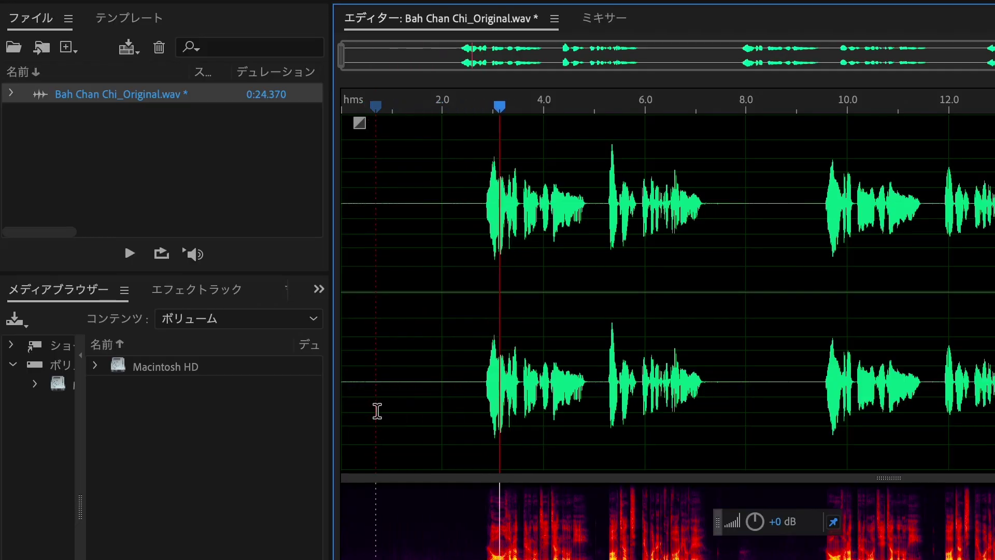
# - Capture a noise print from the silence between about 1.8 and 2.7 seconds, before the first spoken phrase
pyautogui.press('=')
pyautogui.click(553, 447)
pyautogui.moveTo(553, 447); pyautogui.dragTo(665, 452)
pyautogui.click(333, 12)
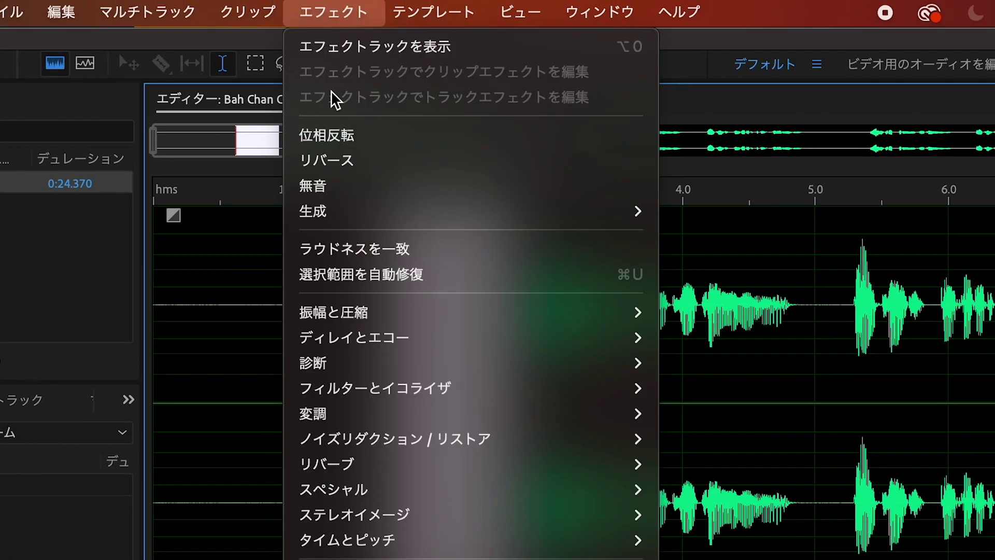
pyautogui.moveTo(362, 439)
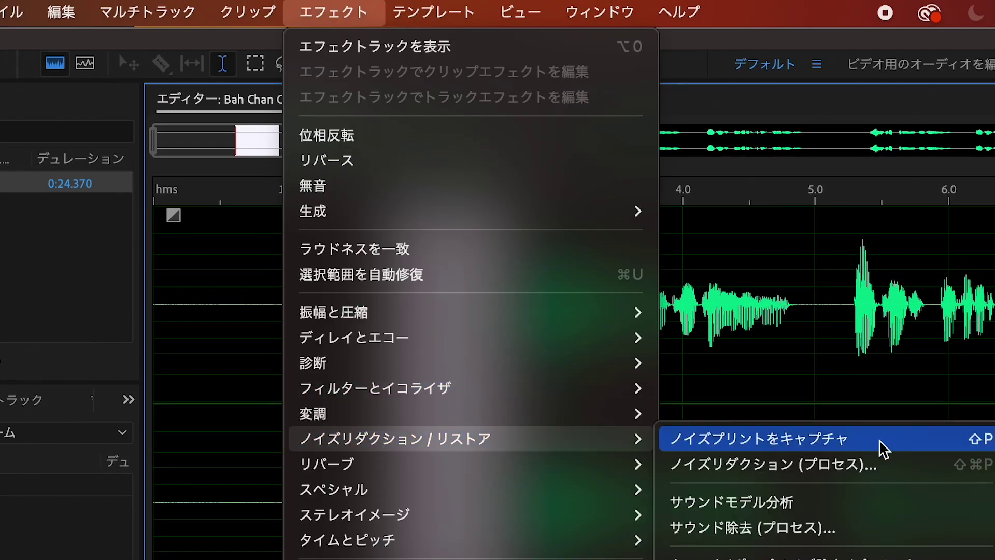
pyautogui.click(881, 446)
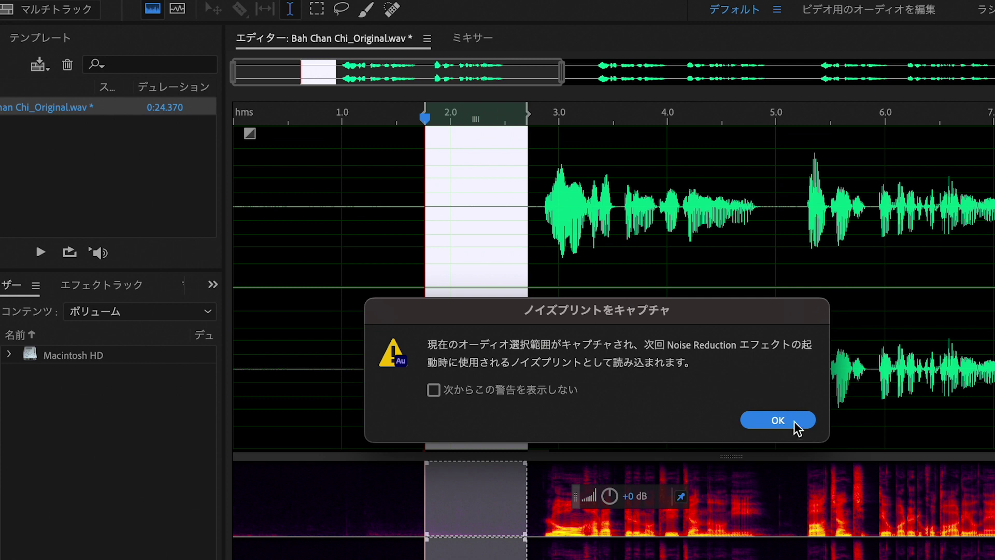
pyautogui.click(777, 420)
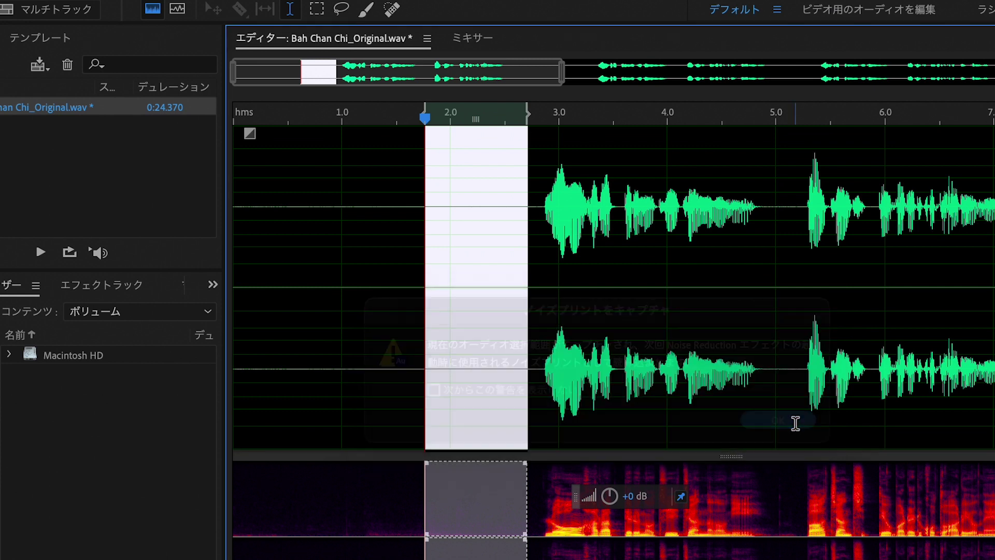
# - Apply Noise Reduction to the whole recording with 40 % noise reduction and a 26.2 dB reduction amount
pyautogui.scroll(-3, 666, 419)
pyautogui.click(667, 412)
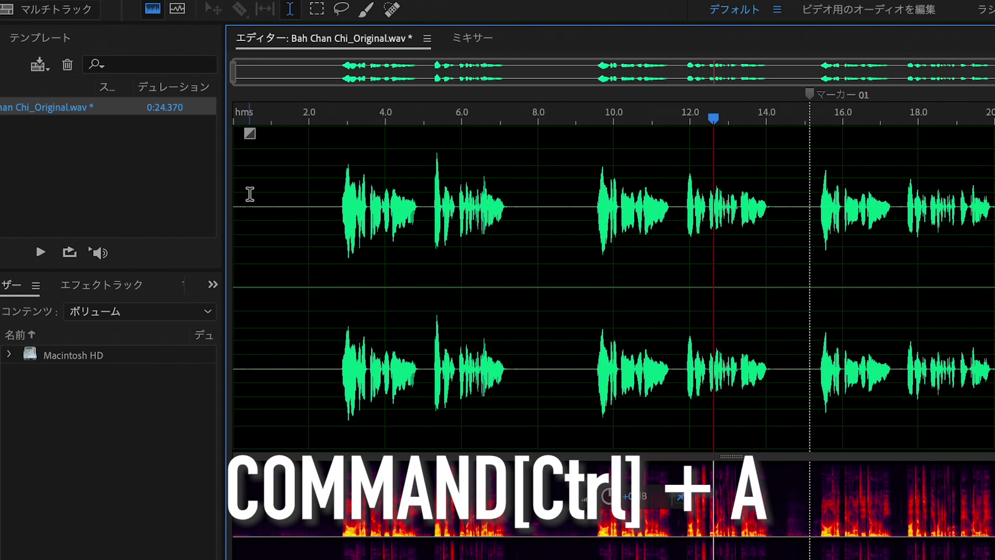
pyautogui.press('super+a')
pyautogui.click(144, 15)
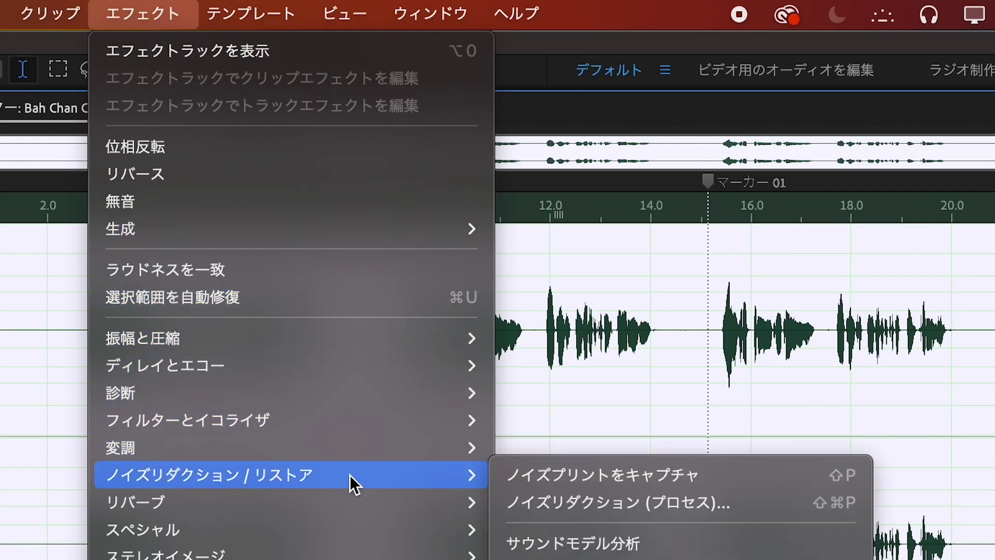
pyautogui.click(740, 504)
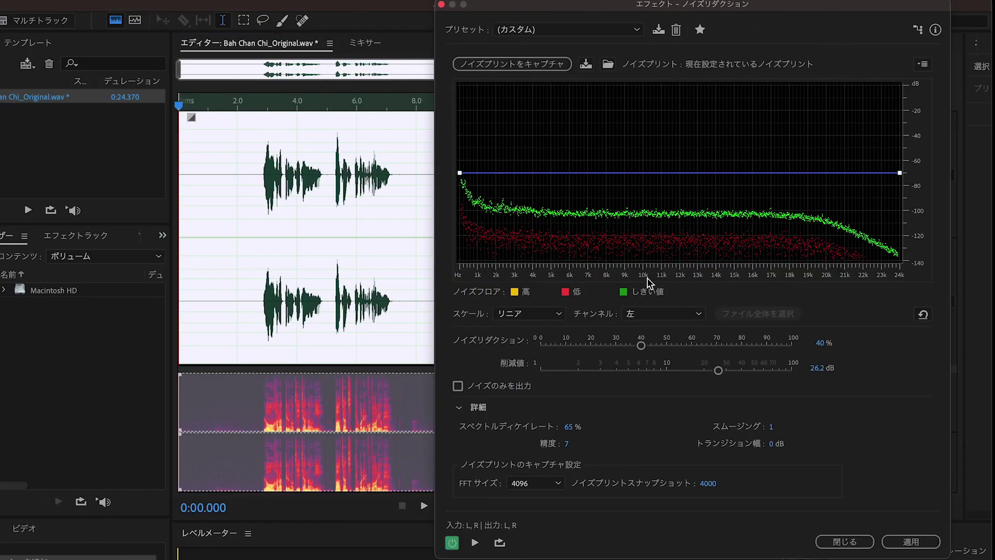
pyautogui.click(934, 549)
# - Capture a new noise print from the silence between about 1.9 and 2.8 seconds
pyautogui.click(226, 348)
pyautogui.scroll(5, 226, 349)
pyautogui.hotkey('shift', 'p')
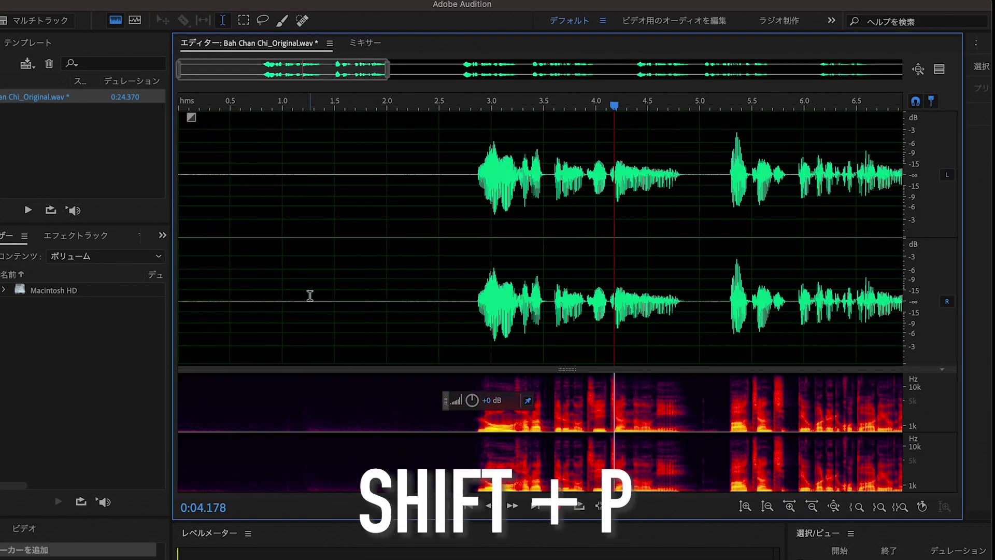
pyautogui.moveTo(372, 299); pyautogui.dragTo(466, 305)
pyautogui.hotkey('shift', 'p')
pyautogui.press('Return')
# - Open Noise Reduction for the whole recording, close it without applying, and clear the selection
pyautogui.press('super+a')
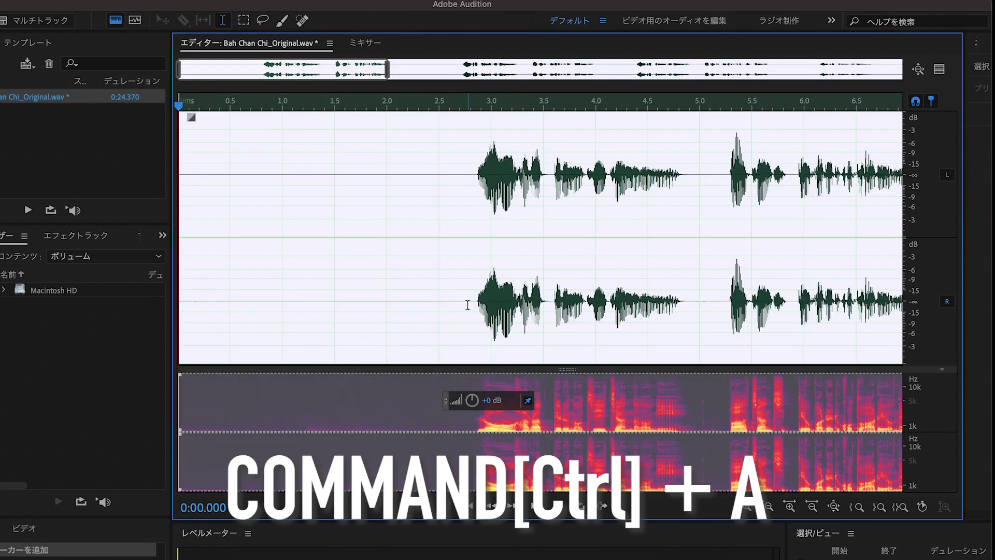
pyautogui.press('super+shift+p')
pyautogui.press('Escape')
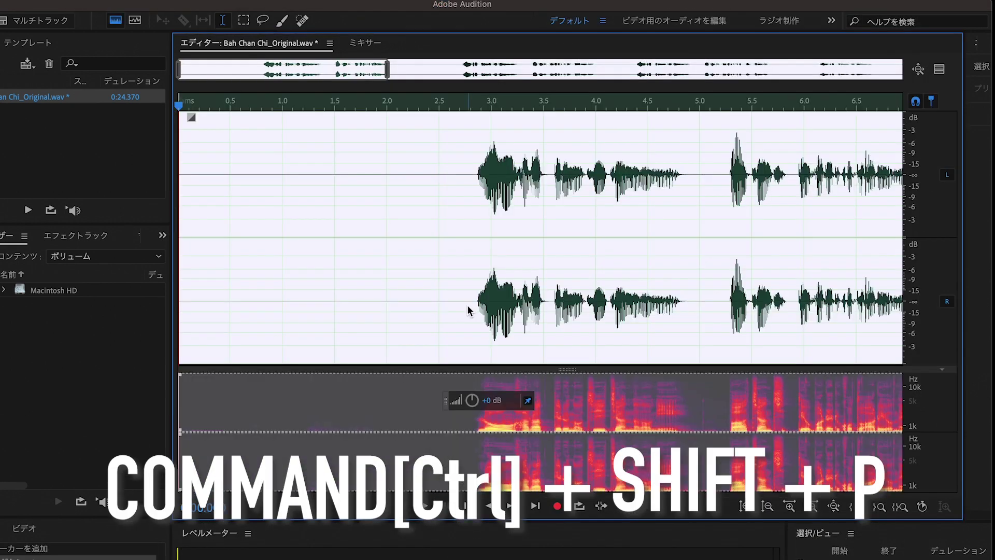
pyautogui.click(467, 304)
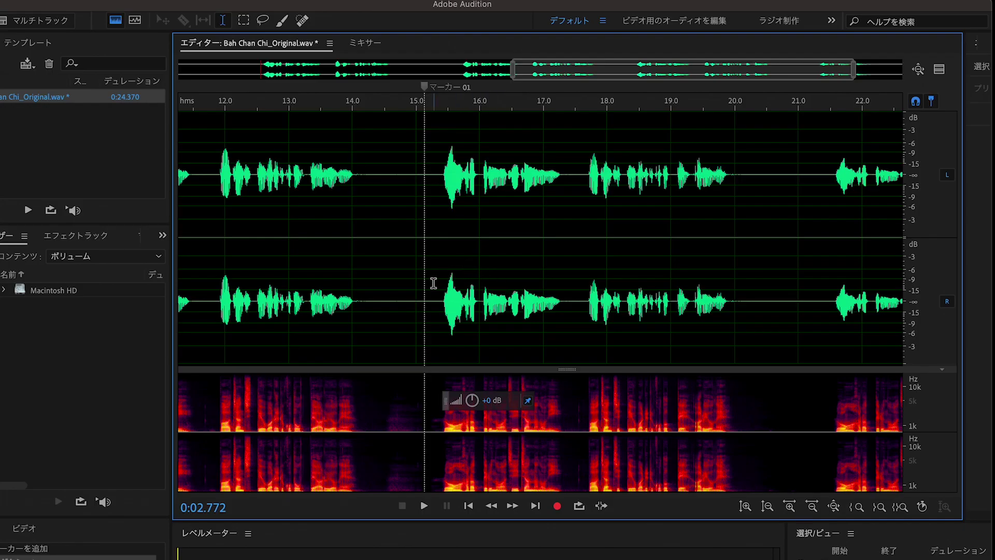
# - Apply the DeEsser effect with the preset 低音声 DeEsser to the section from 0:11.267 to 0:22.636
pyautogui.click(425, 283)
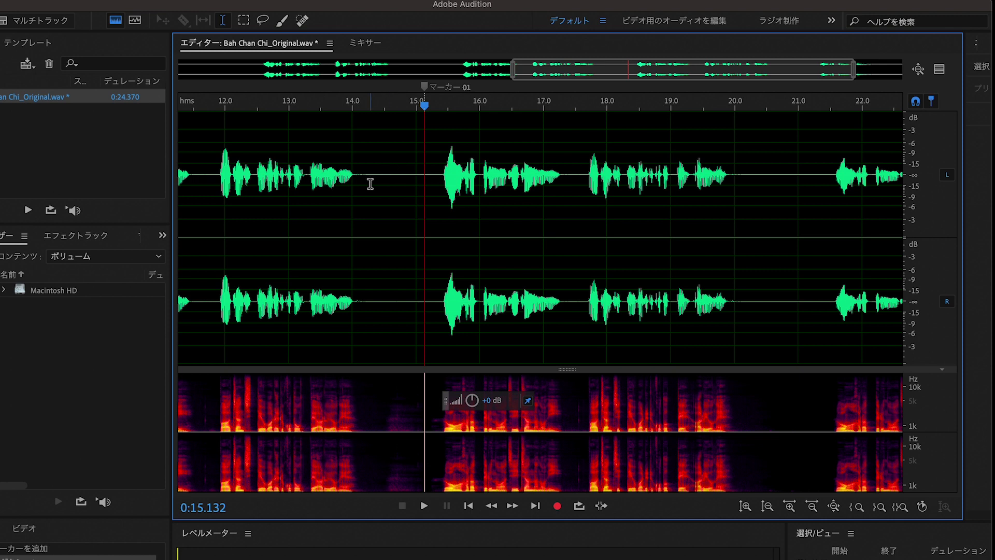
pyautogui.press('super+a')
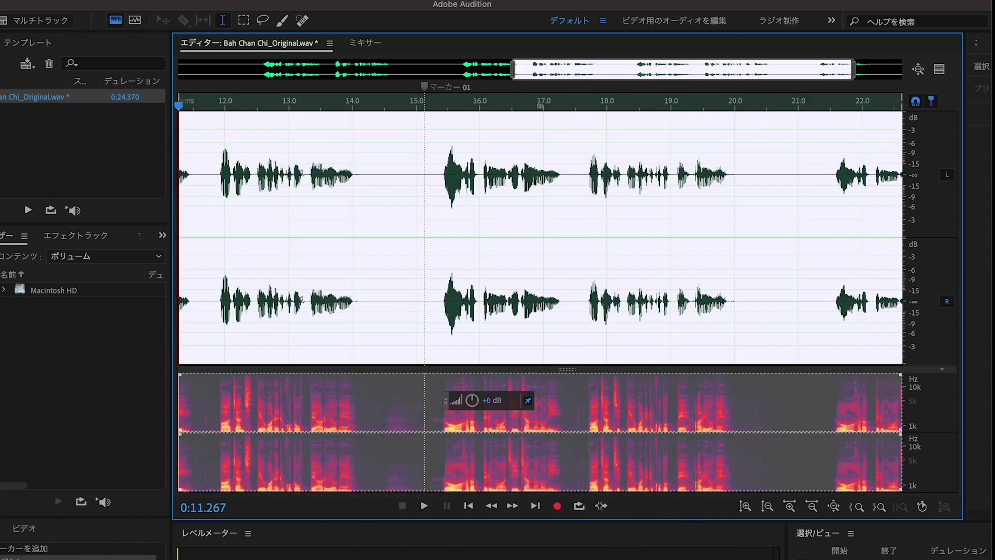
pyautogui.click(176, 4)
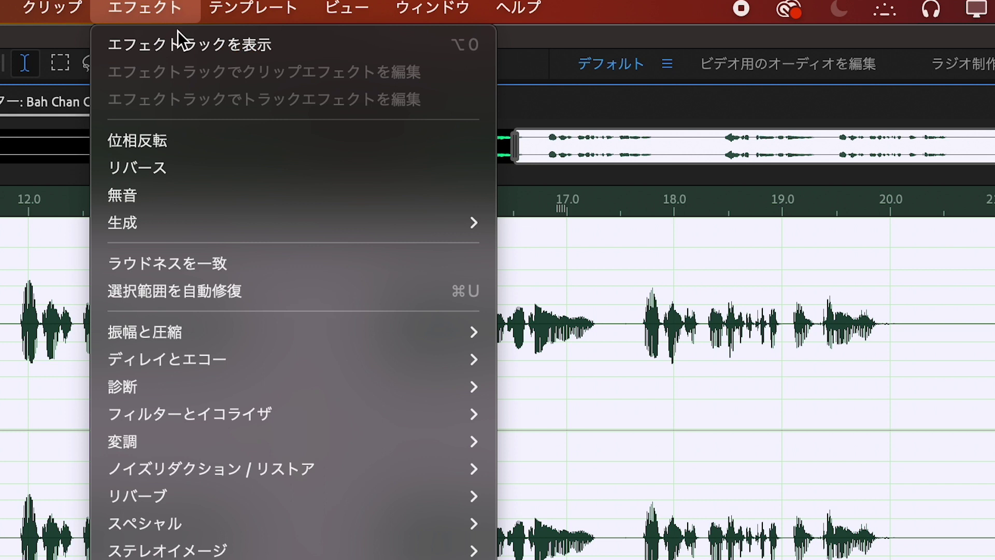
pyautogui.moveTo(194, 332)
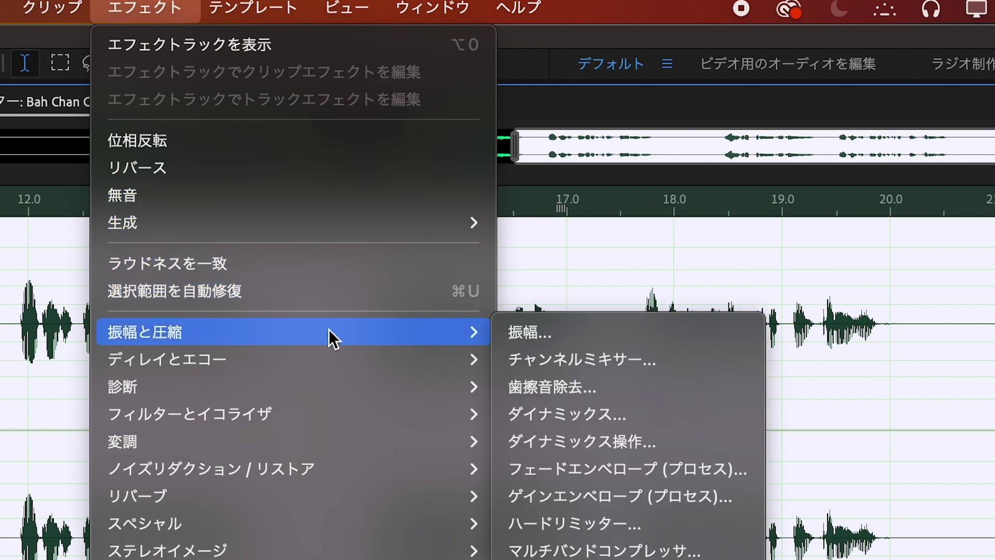
pyautogui.click(620, 383)
pyautogui.click(369, 239)
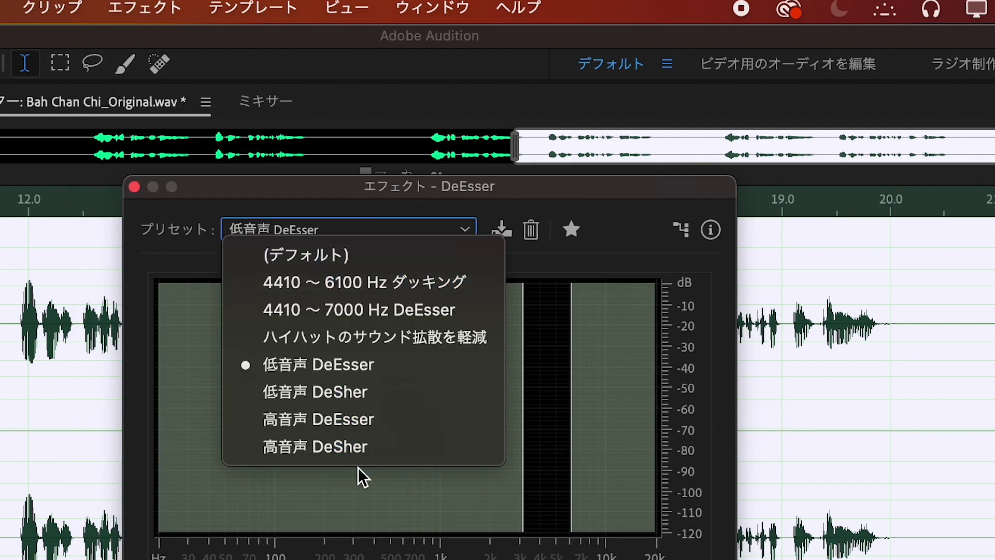
pyautogui.click(410, 369)
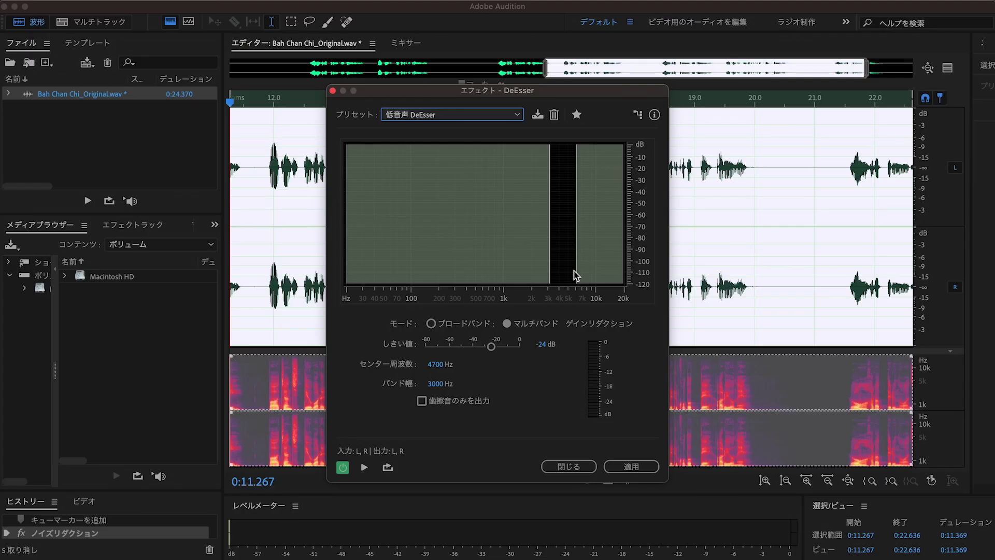
pyautogui.click(631, 466)
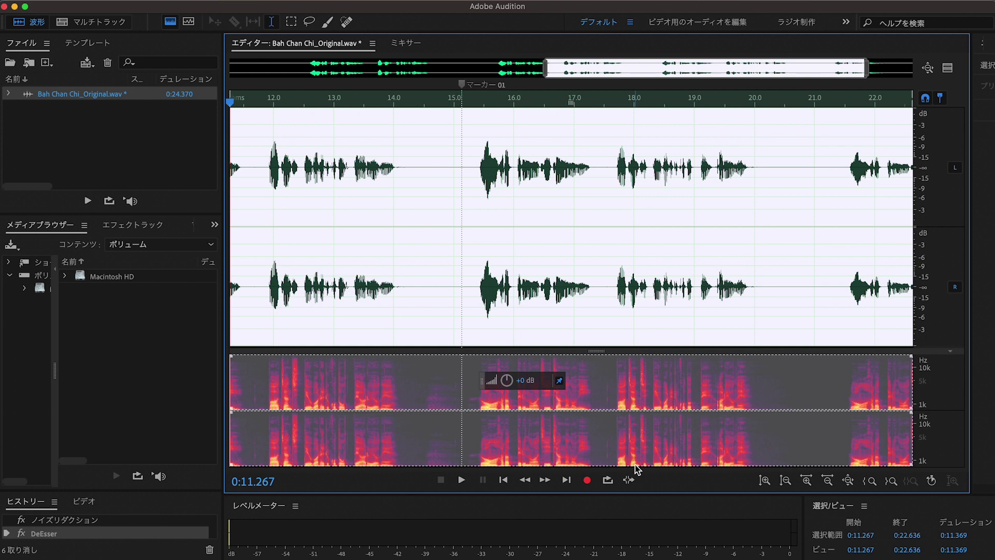
pyautogui.click(468, 280)
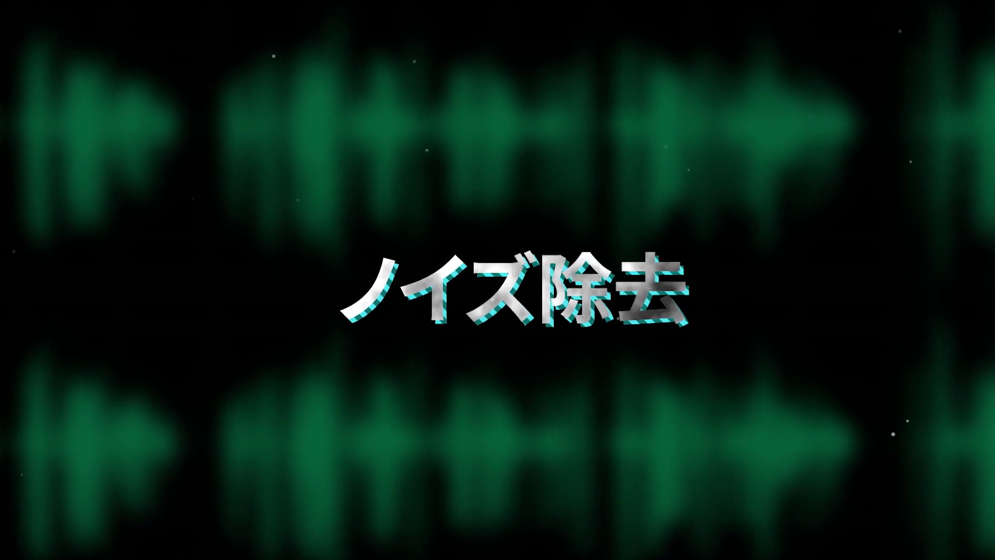
# - Show the spectral display and remove the faint click at about 17.55 seconds in both channels with the Spot Healing Brush
pyautogui.press('space')
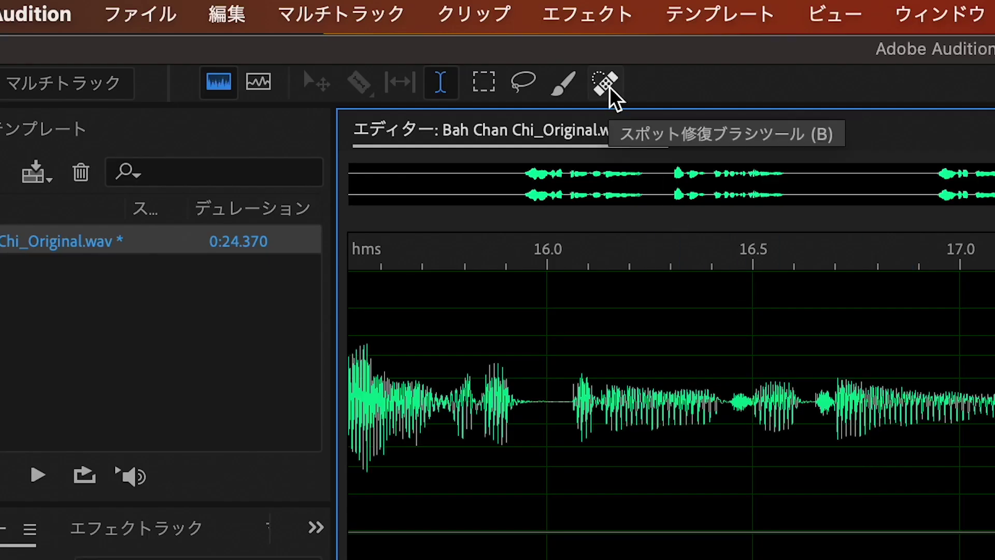
pyautogui.click(611, 94)
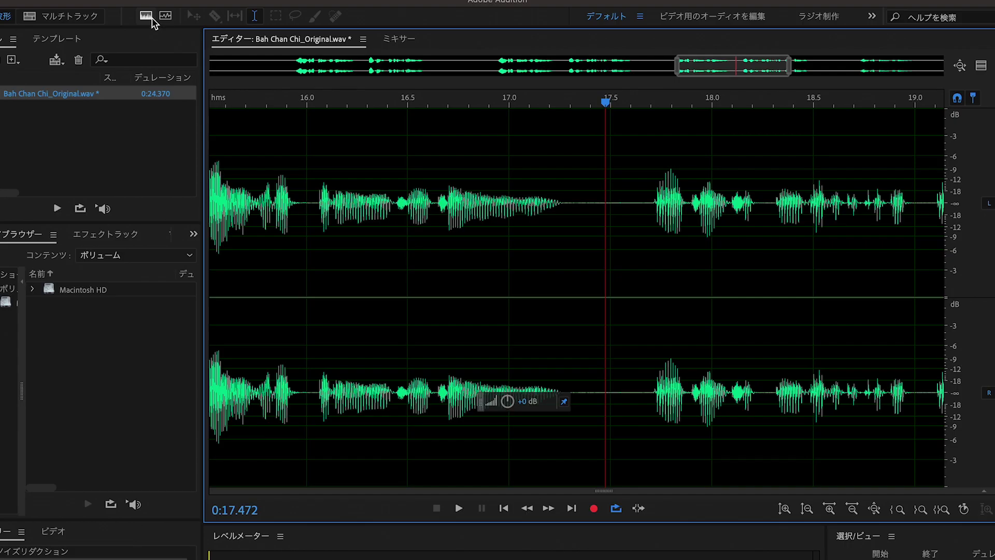
pyautogui.click(147, 16)
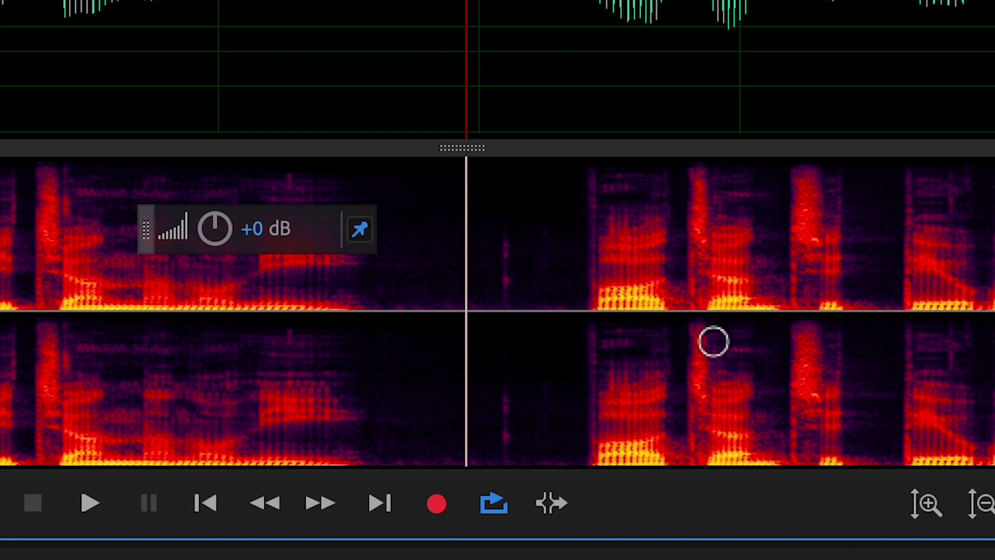
pyautogui.moveTo(507, 237); pyautogui.dragTo(505, 330)
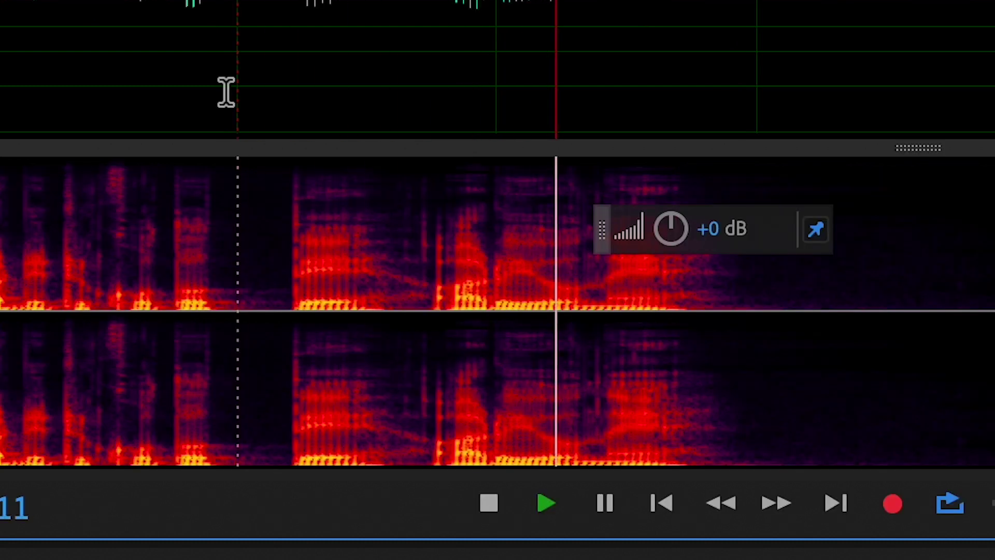
# - Try healing the faint noise streak at about 19.35 seconds, listen to the result, and undo the healing
pyautogui.click(242, 93)
pyautogui.press('space')
pyautogui.moveTo(422, 191); pyautogui.dragTo(422, 250)
pyautogui.click(192, 60)
pyautogui.press('space')
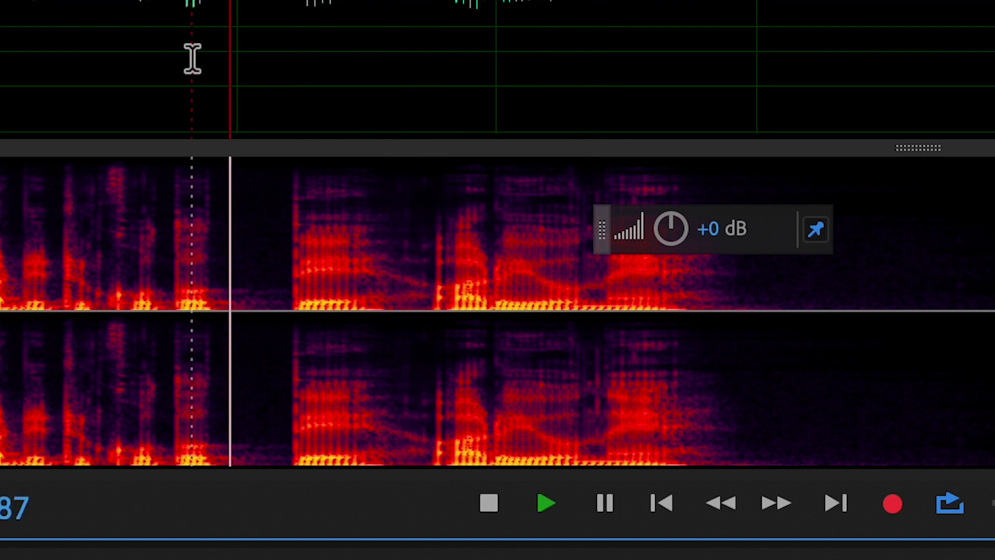
pyautogui.press('space')
pyautogui.hotkey('ctrl', 'z')
# - Heal the faint vertical noise streak at about 19.35 seconds with one Spot Healing Brush stroke down the spectral display
pyautogui.scroll(4, 422, 225)
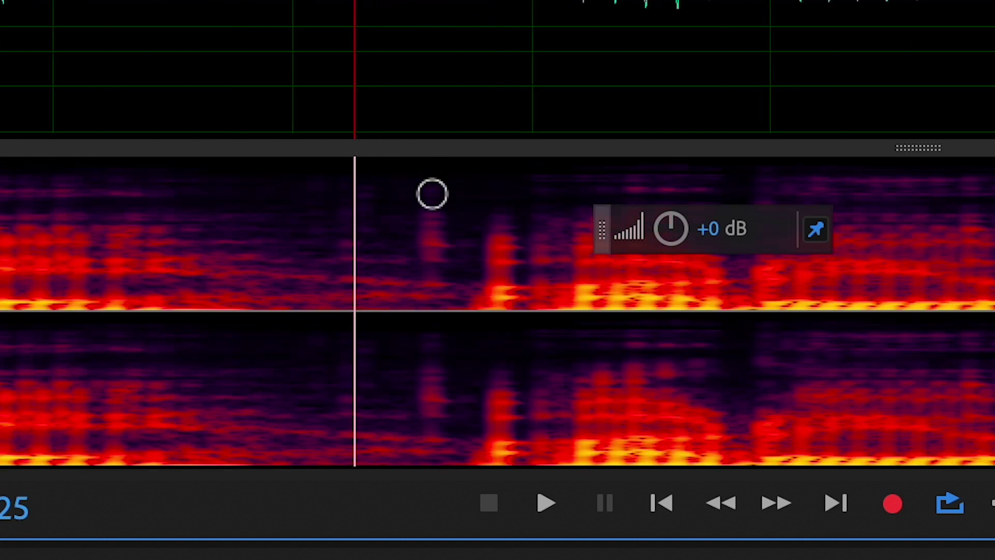
pyautogui.scroll(-2, 433, 193)
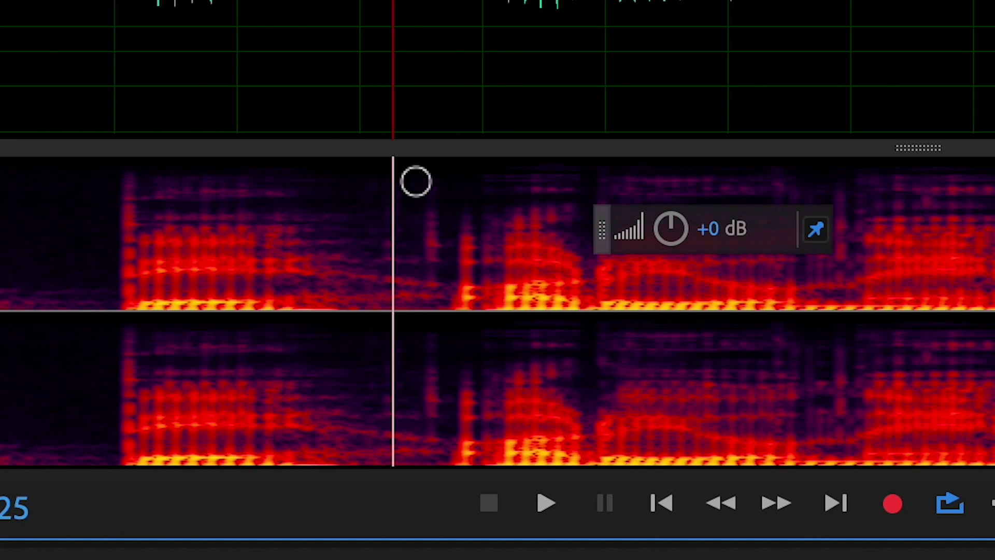
pyautogui.moveTo(430, 189); pyautogui.dragTo(430, 311)
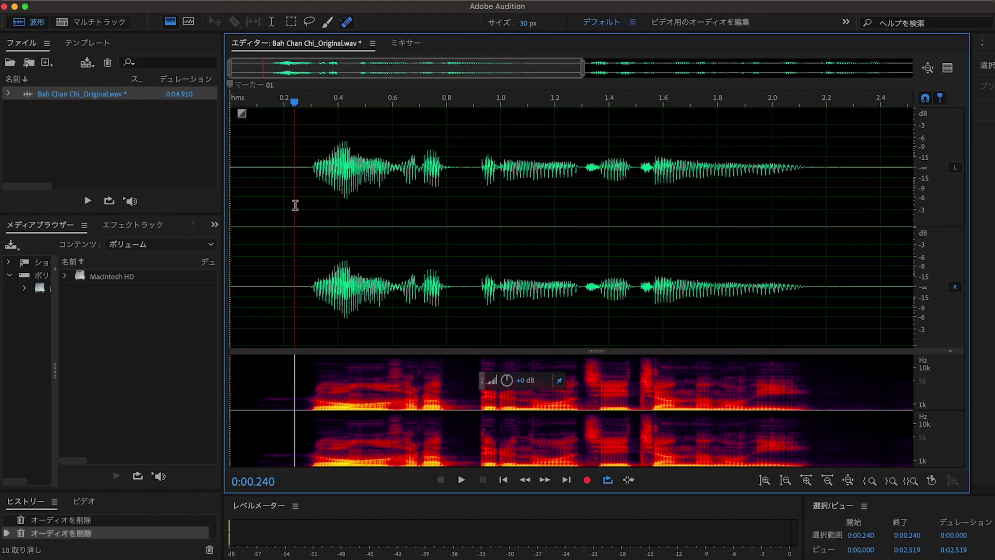
# - Move the playhead to the start of the trimmed recording and add a fade-in about 0.3 seconds long
pyautogui.moveTo(248, 244); pyautogui.dragTo(189, 244)
pyautogui.click(264, 197)
pyautogui.moveTo(255, 99); pyautogui.dragTo(218, 98)
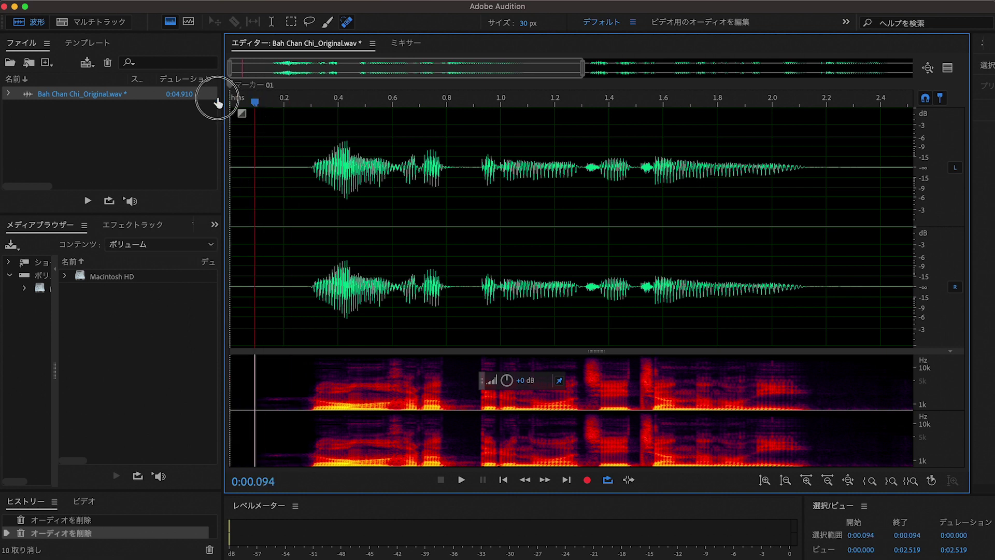
pyautogui.click(242, 114)
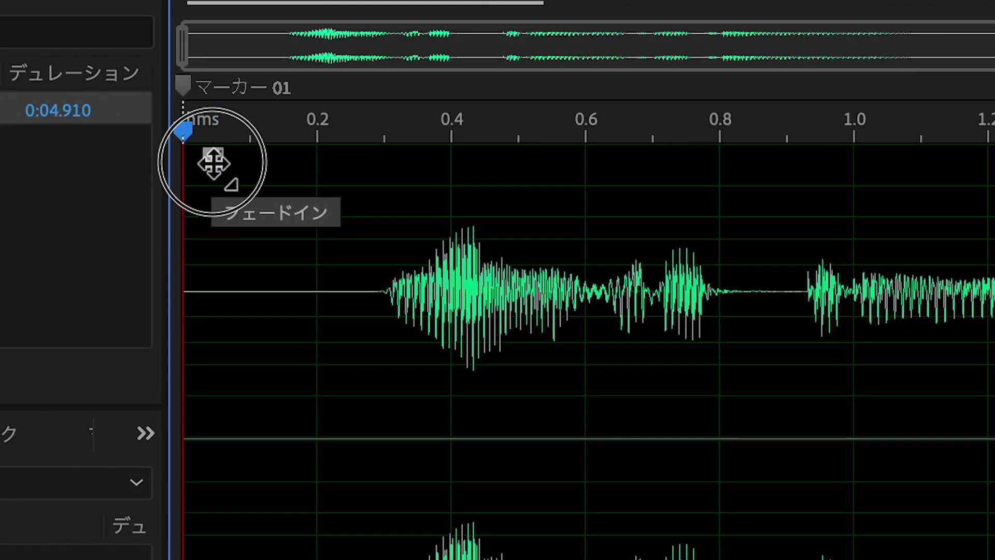
pyautogui.moveTo(213, 162); pyautogui.dragTo(430, 153)
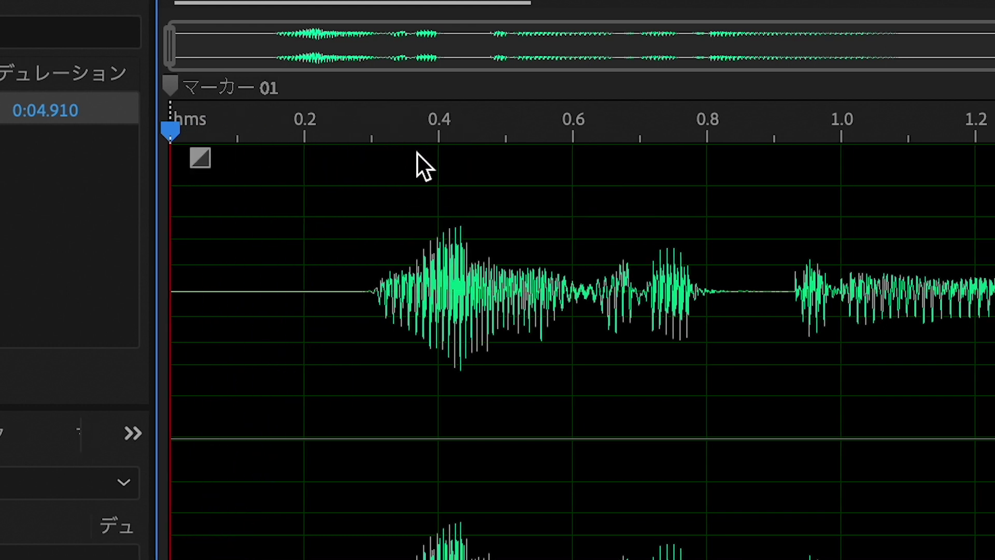
# - Add a fade-out about 0.2 seconds long at the end of the trimmed recording
pyautogui.scroll(-3, 576, 353)
pyautogui.click(515, 352)
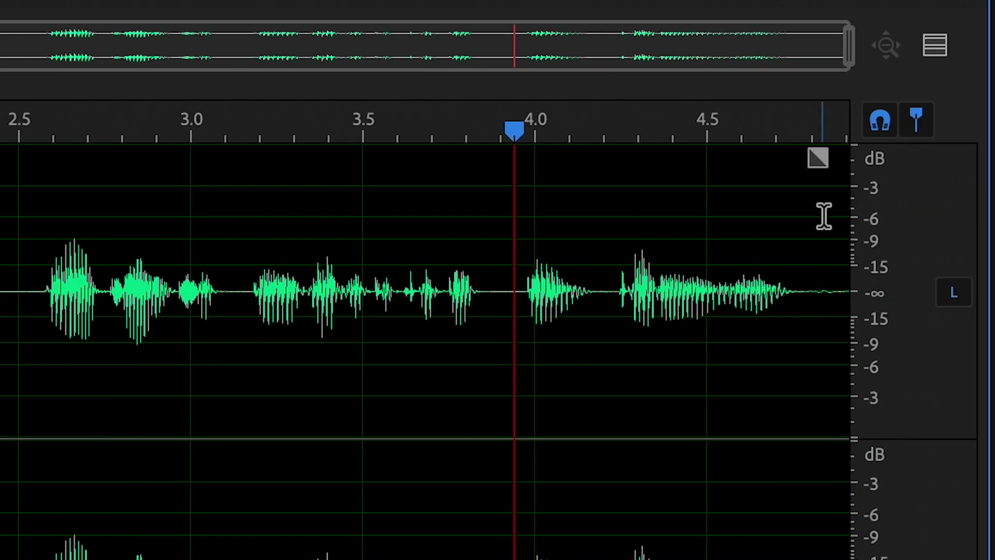
pyautogui.moveTo(819, 157); pyautogui.dragTo(763, 171)
# - Start exporting the edited recording as a file and choose the Desktop (デスクトップ) as the save location
pyautogui.click(207, 9)
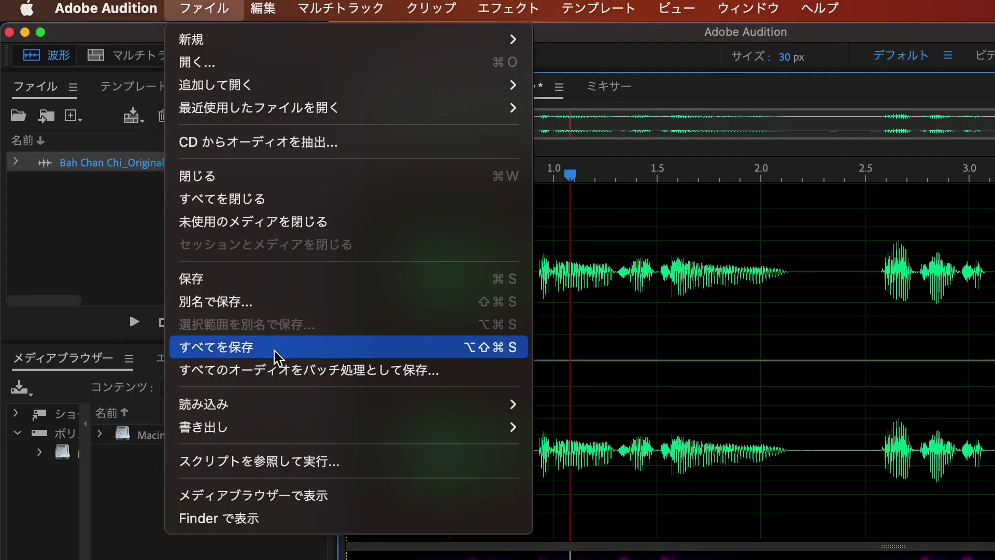
pyautogui.moveTo(428, 433)
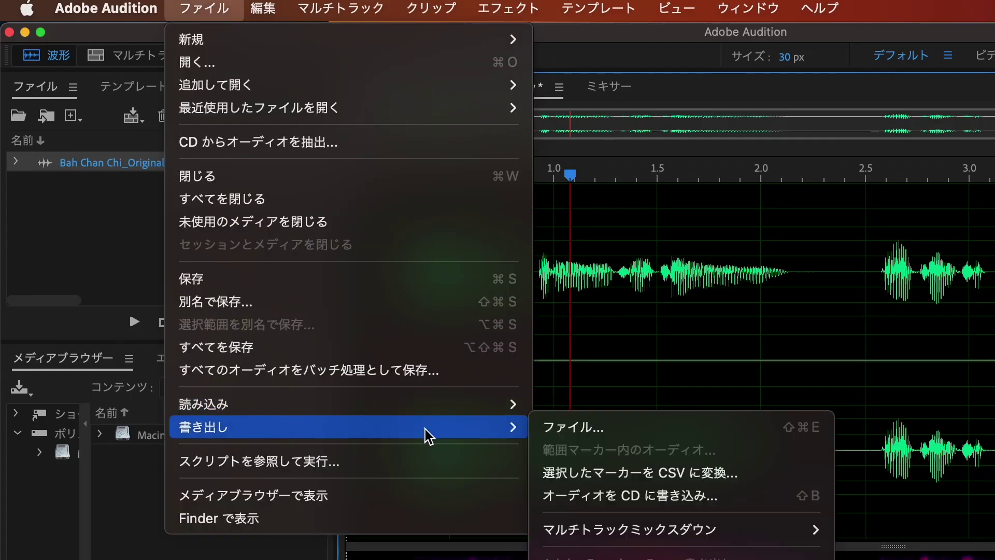
pyautogui.click(652, 436)
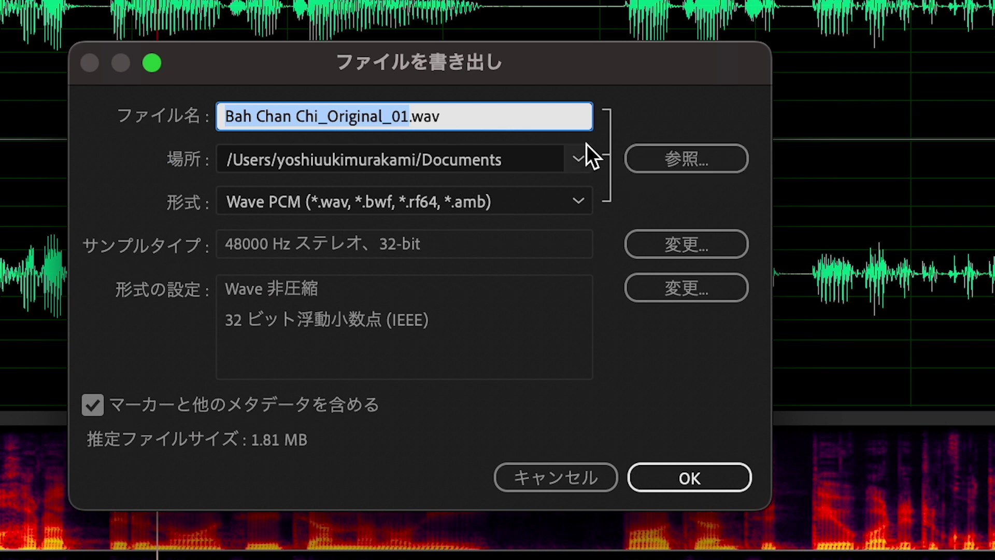
pyautogui.click(639, 155)
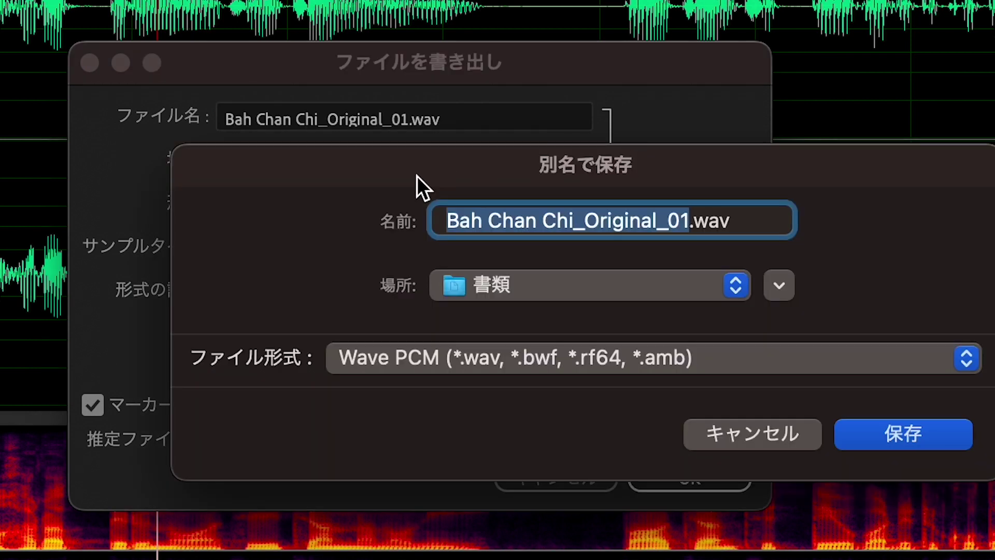
pyautogui.click(546, 292)
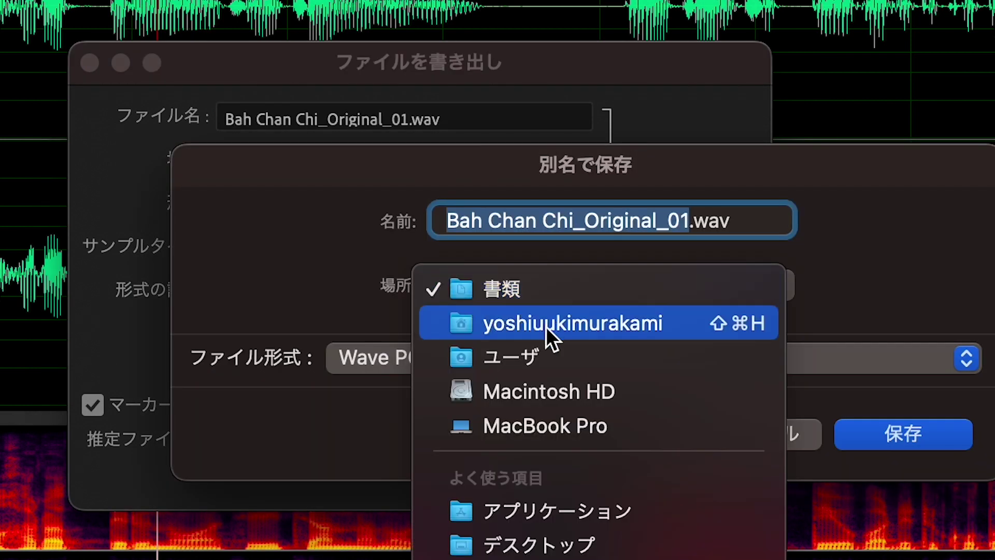
pyautogui.click(554, 542)
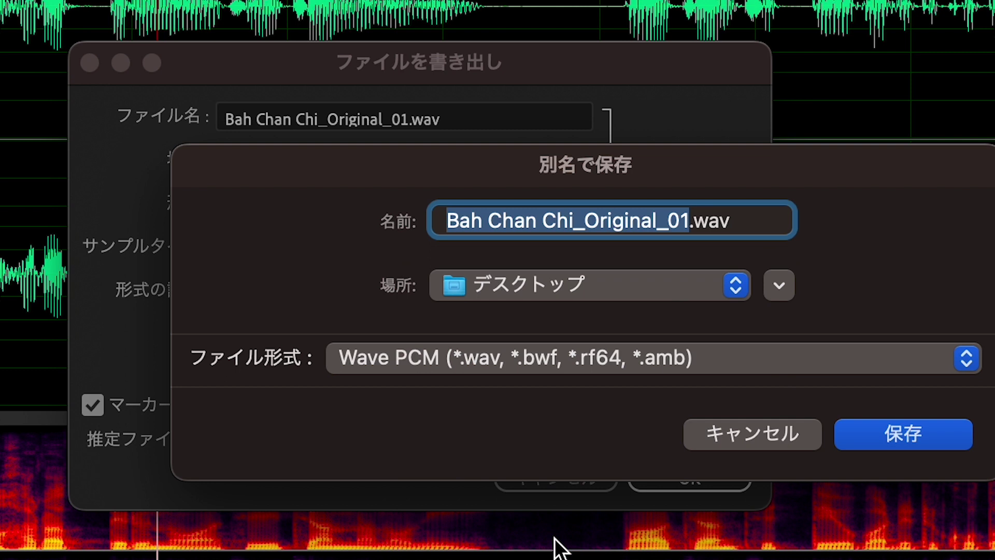
# - Keep Wave PCM as the file format, save the destination settings, and export the audio as Bah Chan Chi_Original_01.wav
pyautogui.click(965, 358)
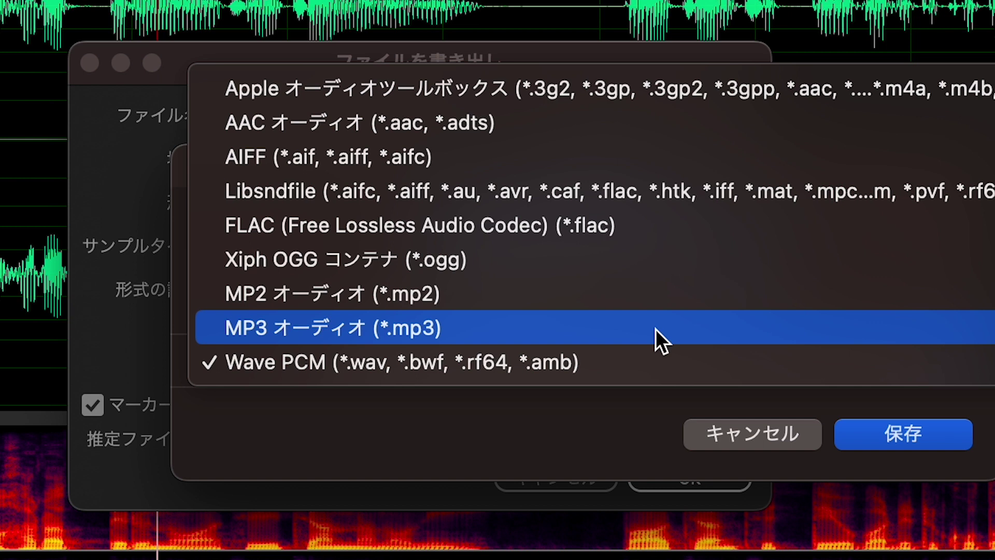
pyautogui.click(652, 371)
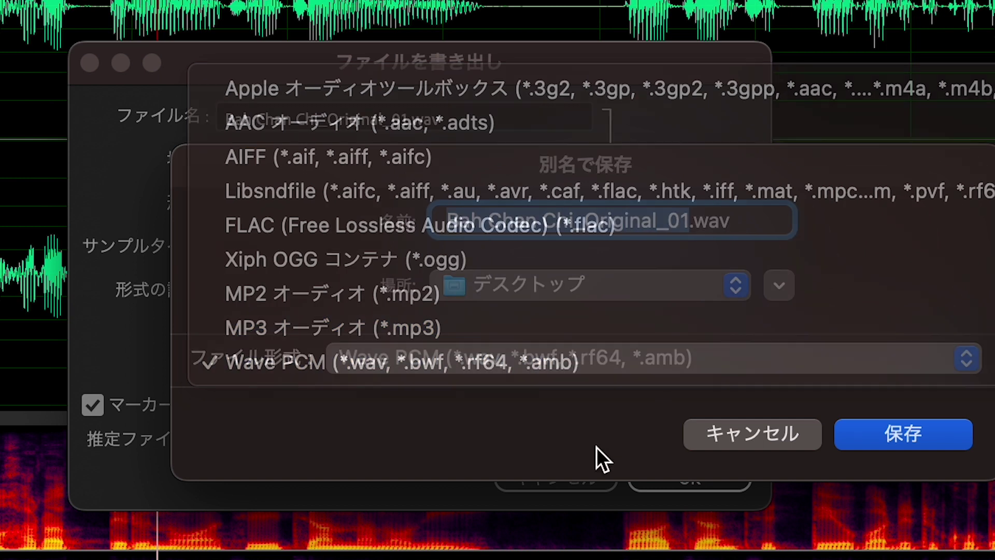
pyautogui.click(925, 440)
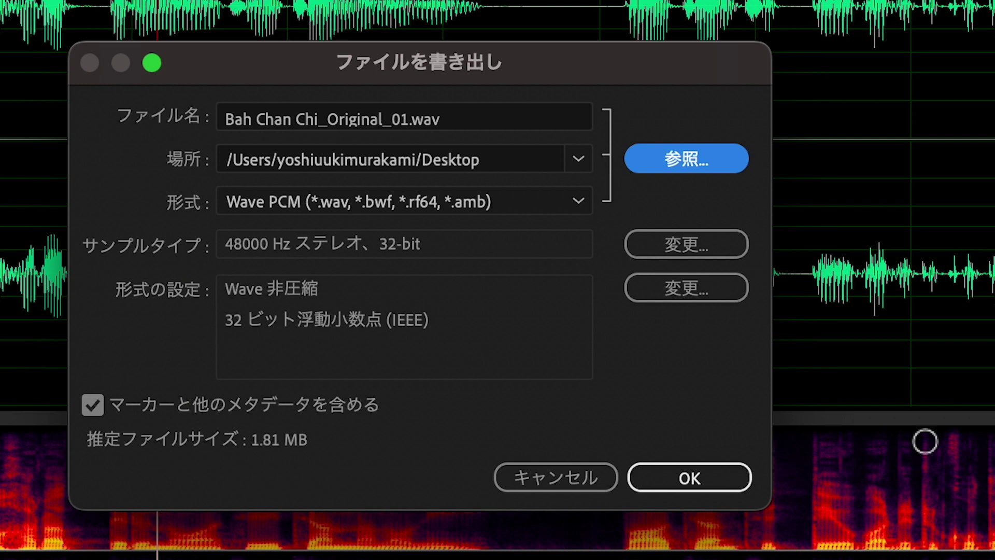
pyautogui.click(697, 485)
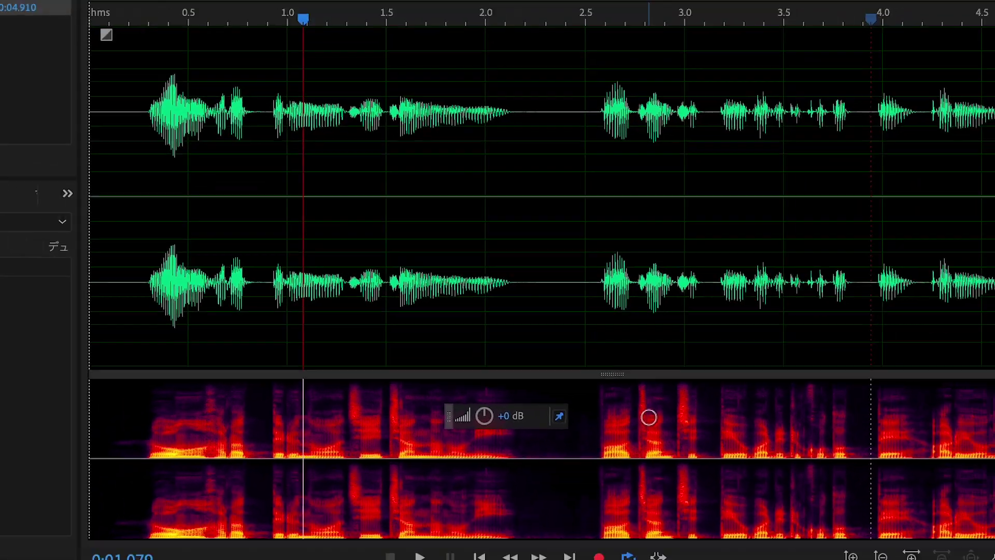